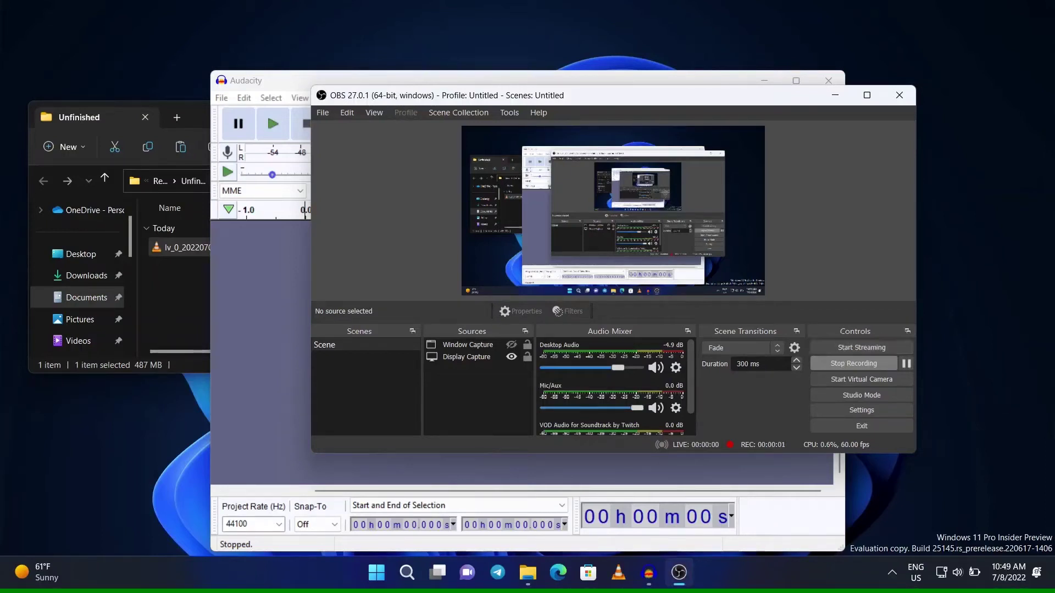
- Turn the Desktop Audio and Mic/Aux levels in OBS all the way down and minimize the OBS window
{"action": "left_click_drag", "start_coordinate": [637, 407], "coordinate": [546, 408]}
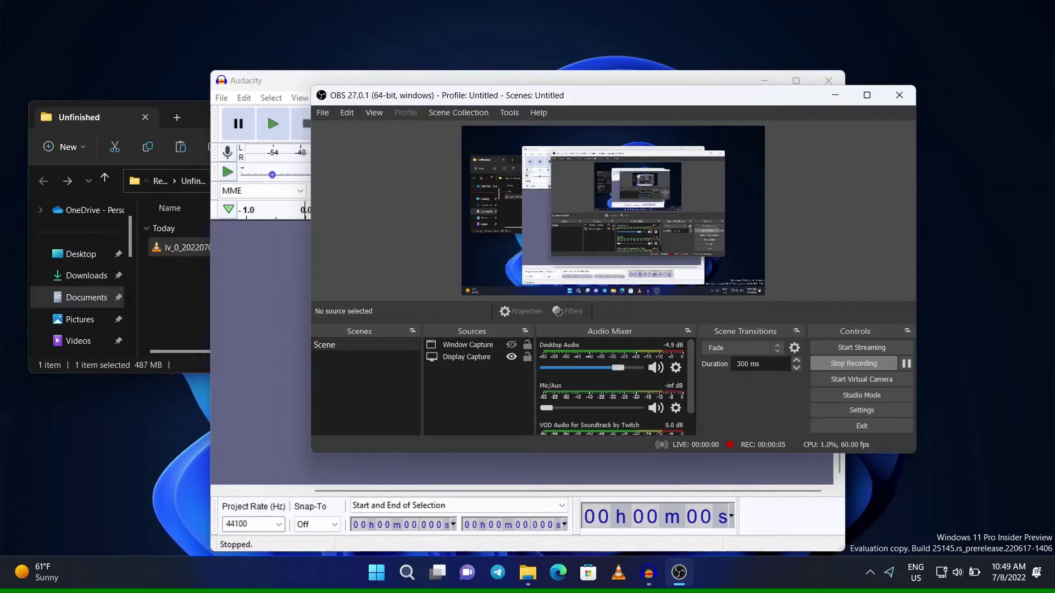
{"action": "left_click_drag", "start_coordinate": [618, 367], "coordinate": [547, 368]}
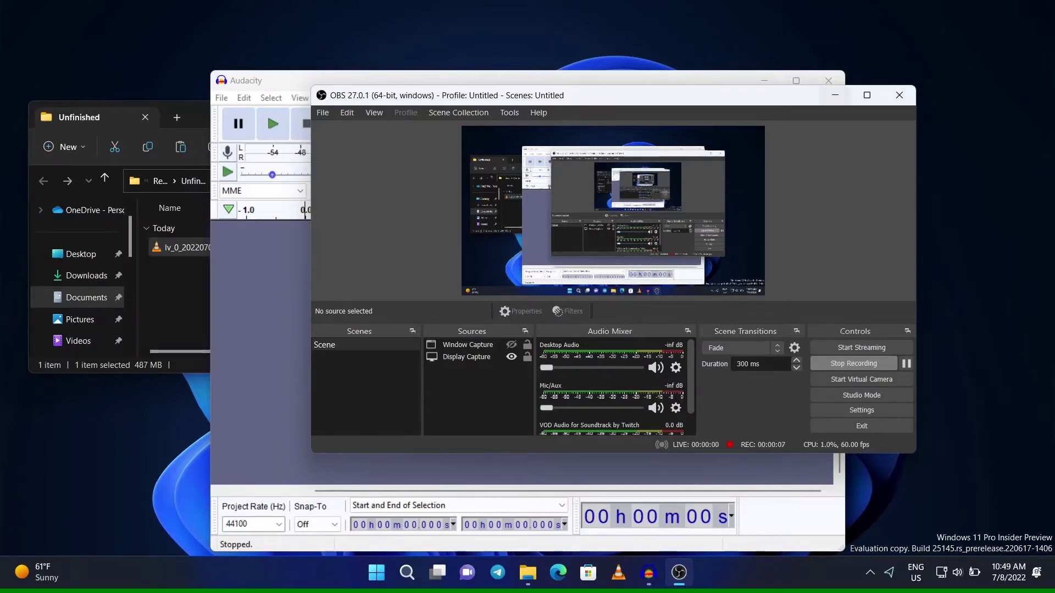
{"action": "left_click", "coordinate": [835, 95]}
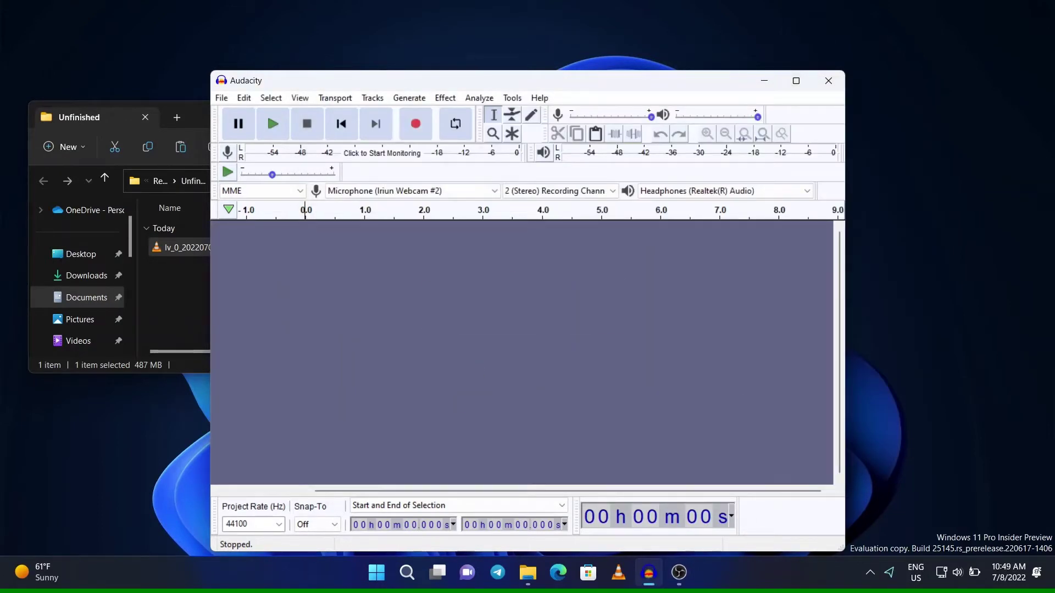
- Move the Audacity window clear of the Unfinished folder and try to import lv_0_20220708090136.mp4 into it
{"action": "left_click_drag", "start_coordinate": [297, 80], "coordinate": [407, 71]}
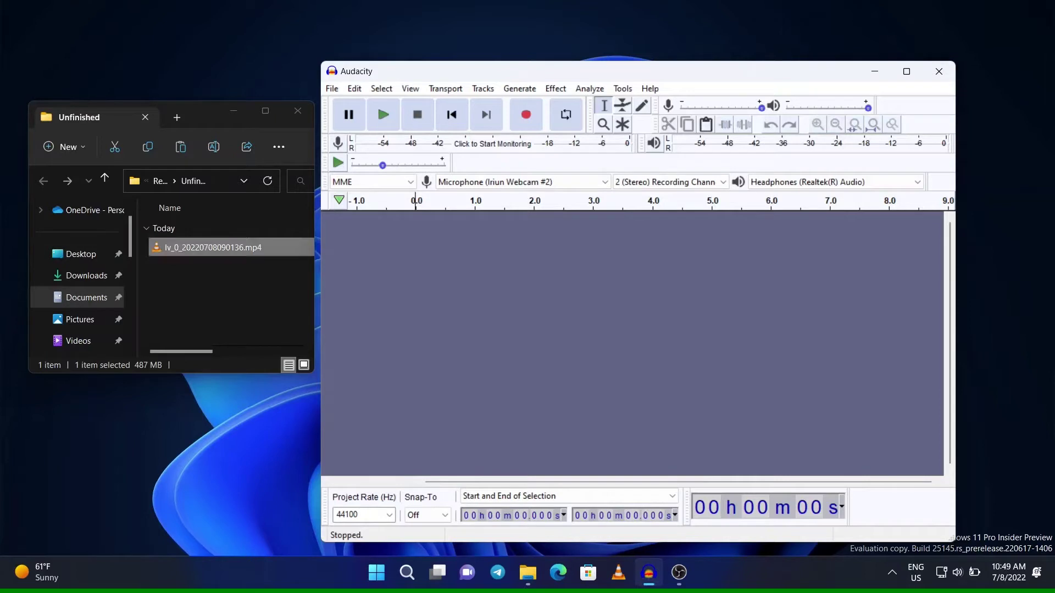
{"action": "left_click_drag", "start_coordinate": [214, 248], "coordinate": [526, 302]}
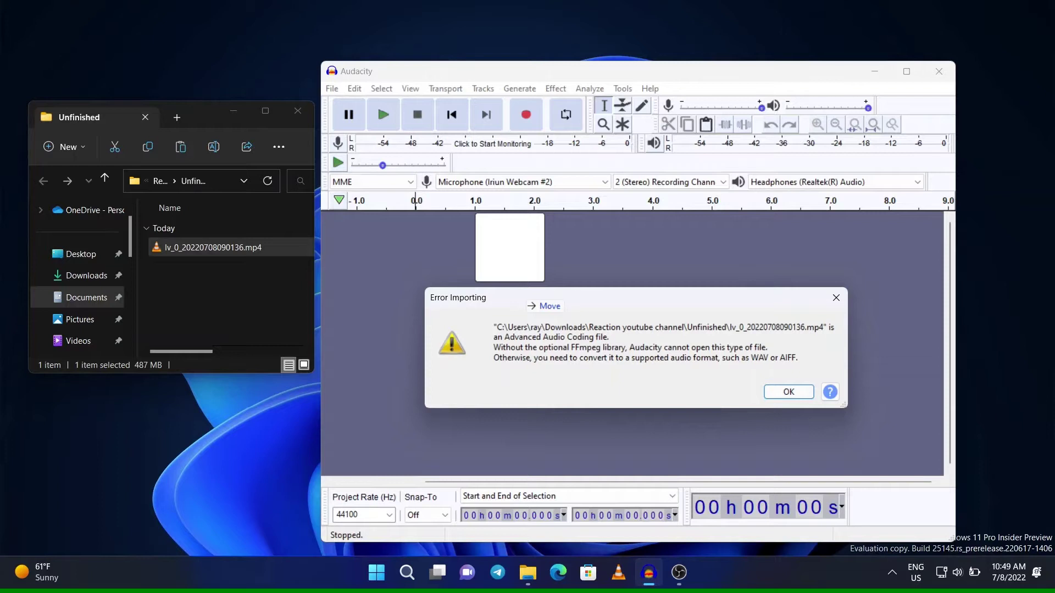
{"action": "left_click", "coordinate": [788, 392]}
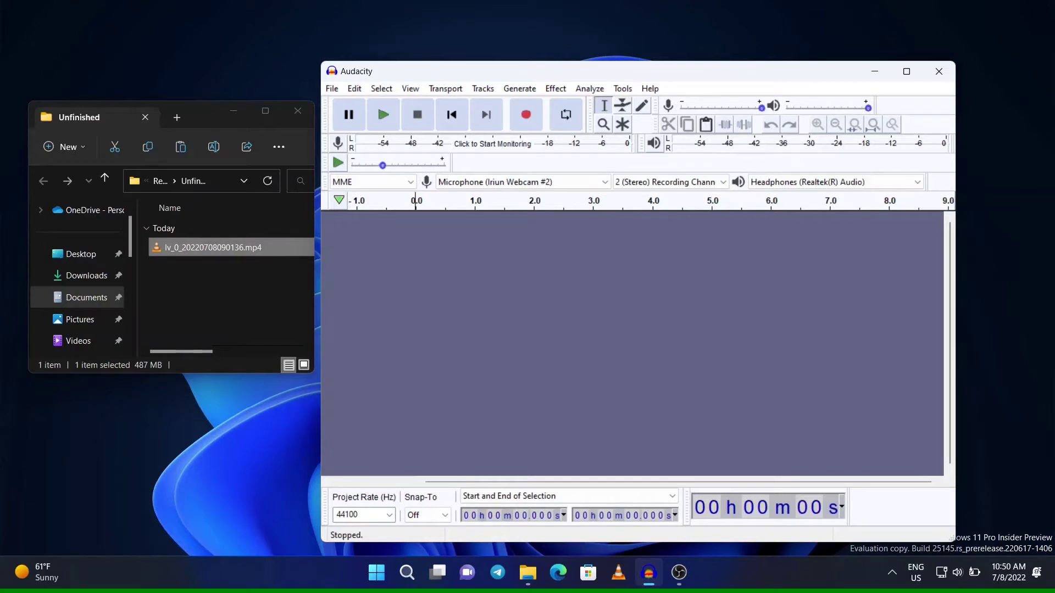
- Open the FFmpeg library download help from the Libraries preferences, using Microsoft Edge as the default app for .html files
{"action": "key", "text": "alt+e"}
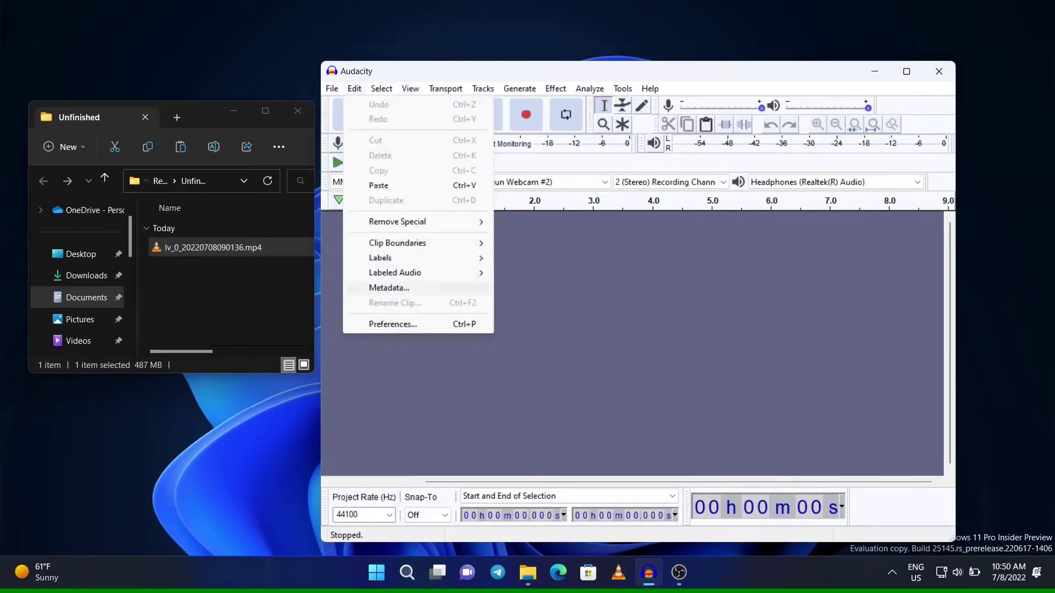
{"action": "key", "text": "Escape"}
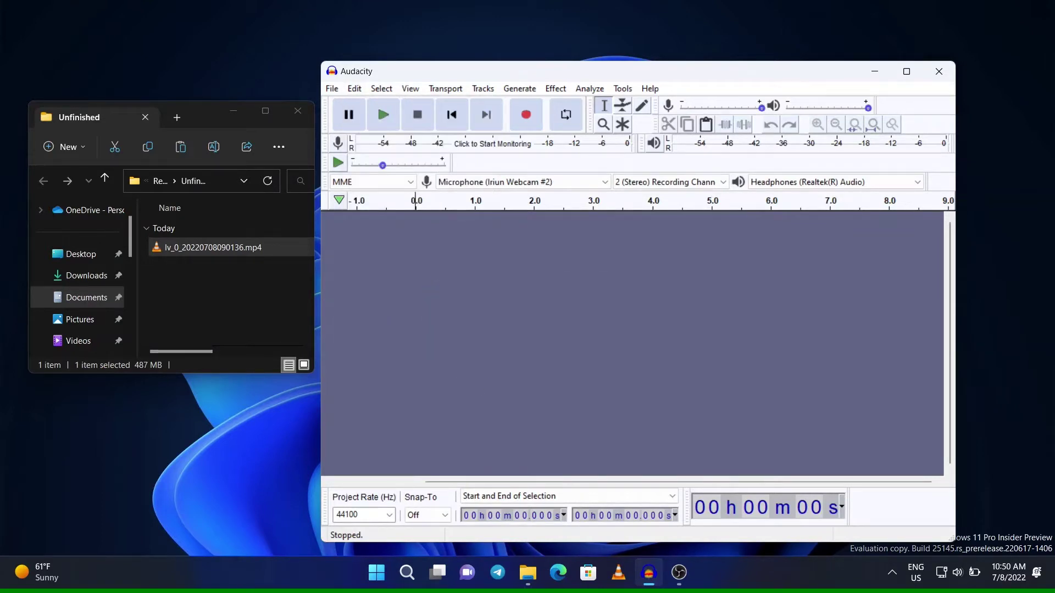
{"action": "key", "text": "ctrl+p"}
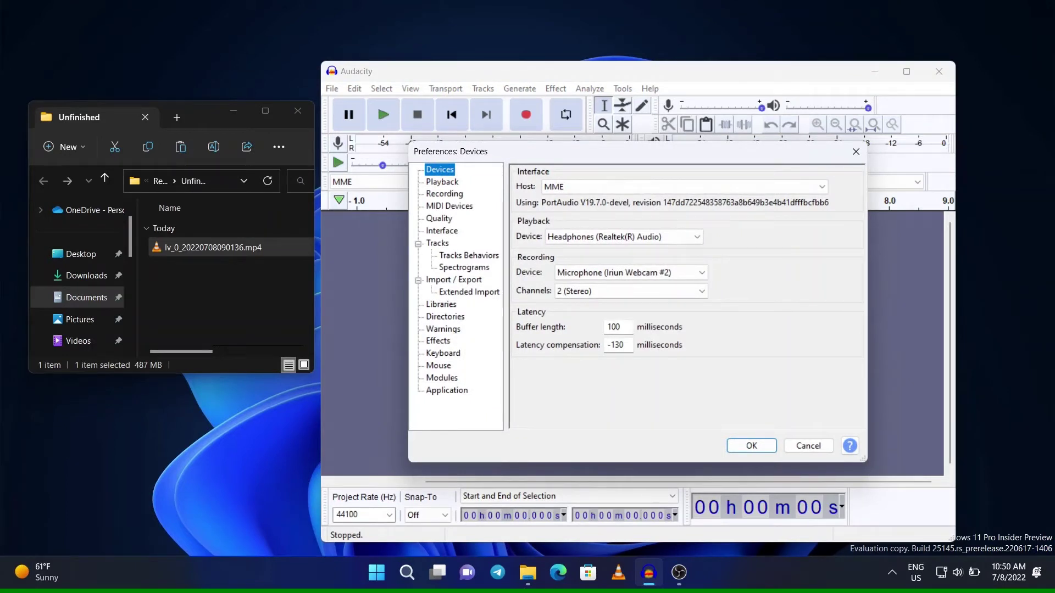
{"action": "left_click", "coordinate": [440, 304]}
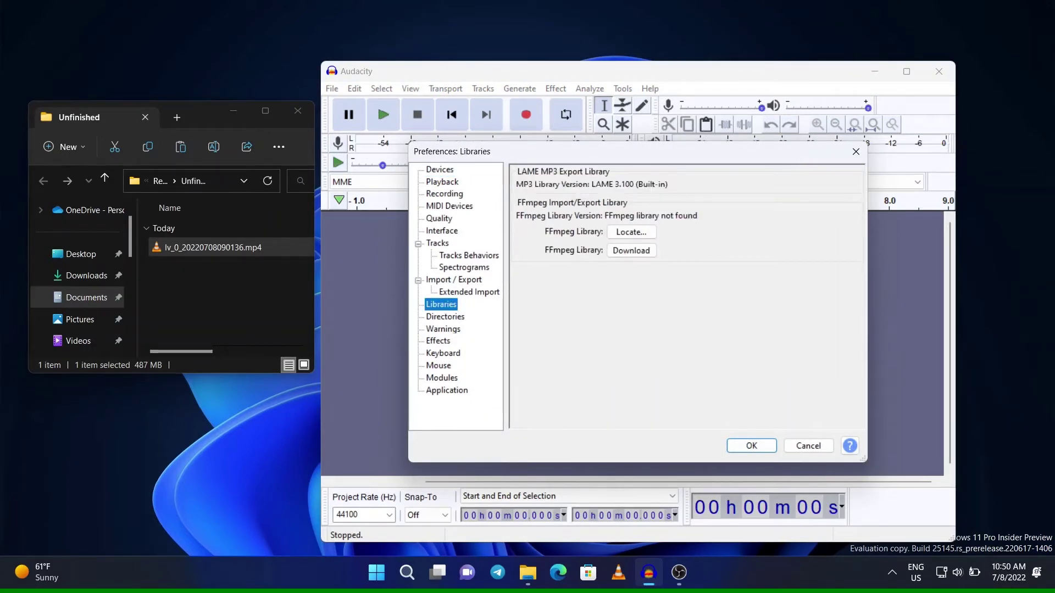
{"action": "left_click", "coordinate": [631, 250]}
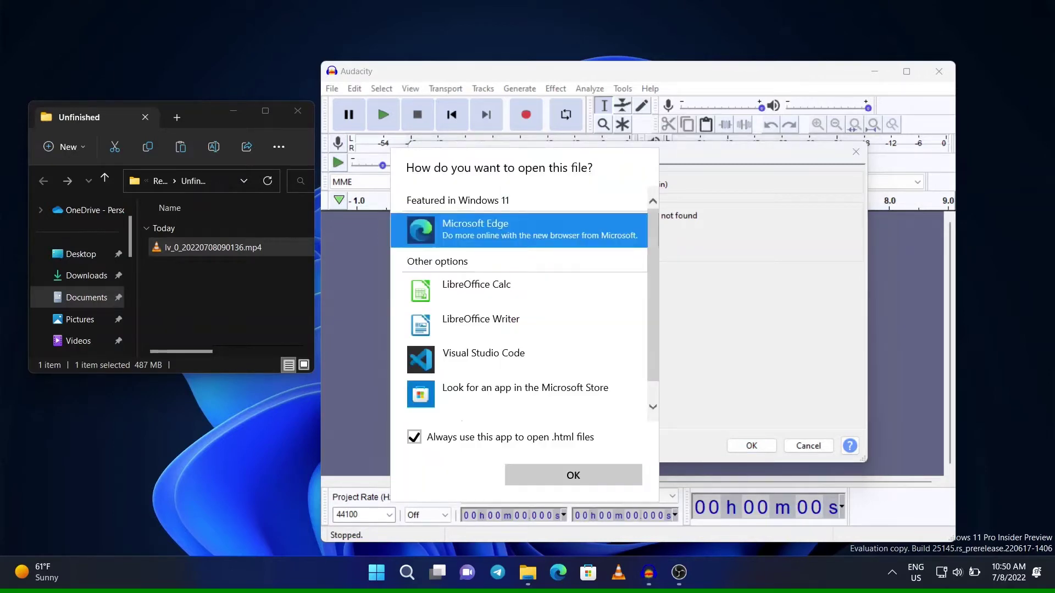
{"action": "left_click", "coordinate": [572, 474]}
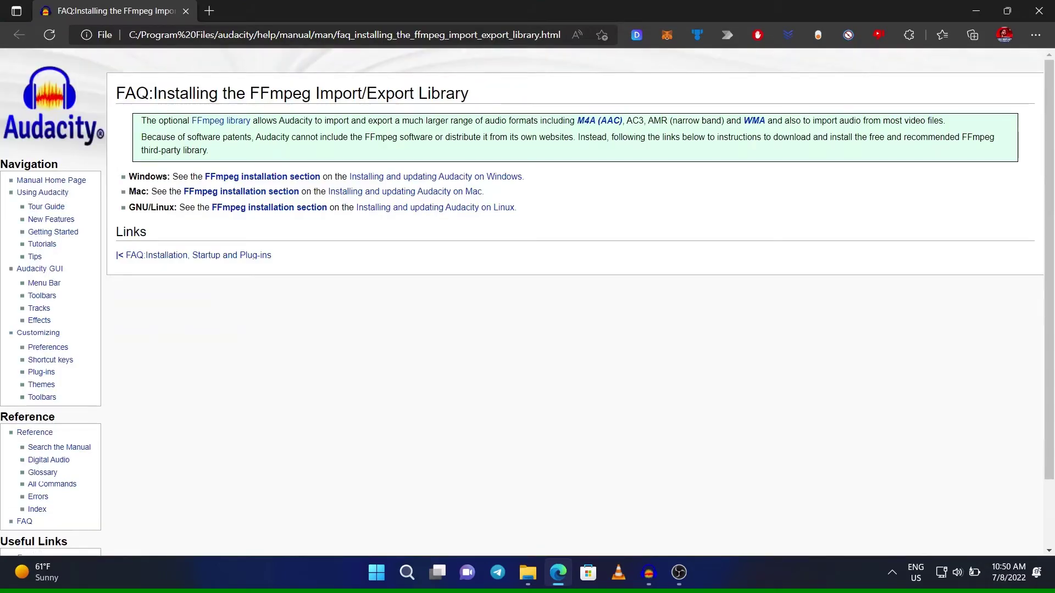
- Open the FFmpeg installation section for Windows from the FFmpeg Import/Export Library FAQ
{"action": "left_click_drag", "start_coordinate": [128, 176], "coordinate": [347, 176]}
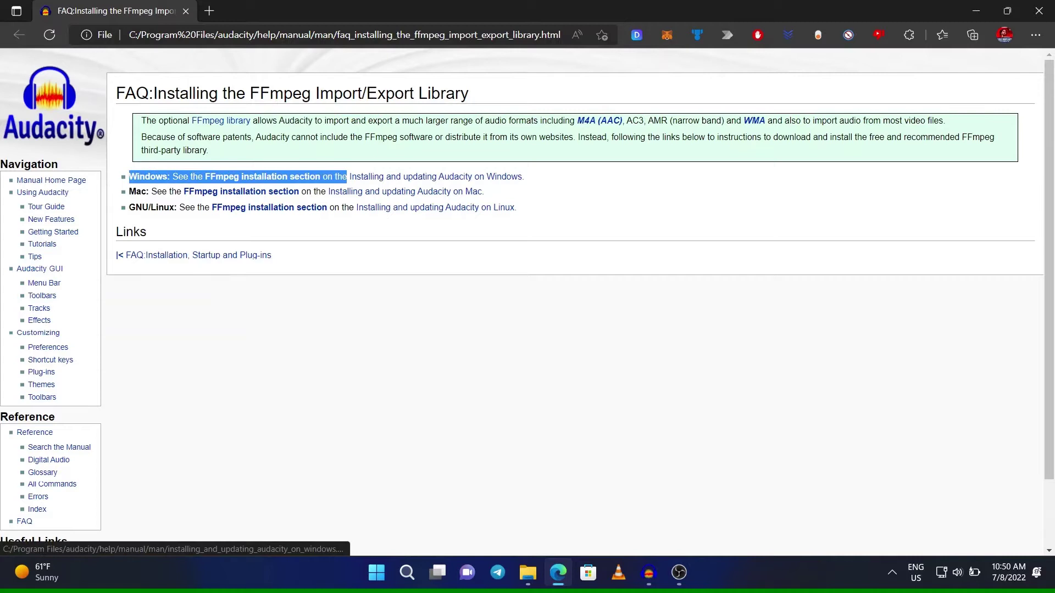
{"action": "left_click_drag", "start_coordinate": [129, 191], "coordinate": [306, 192]}
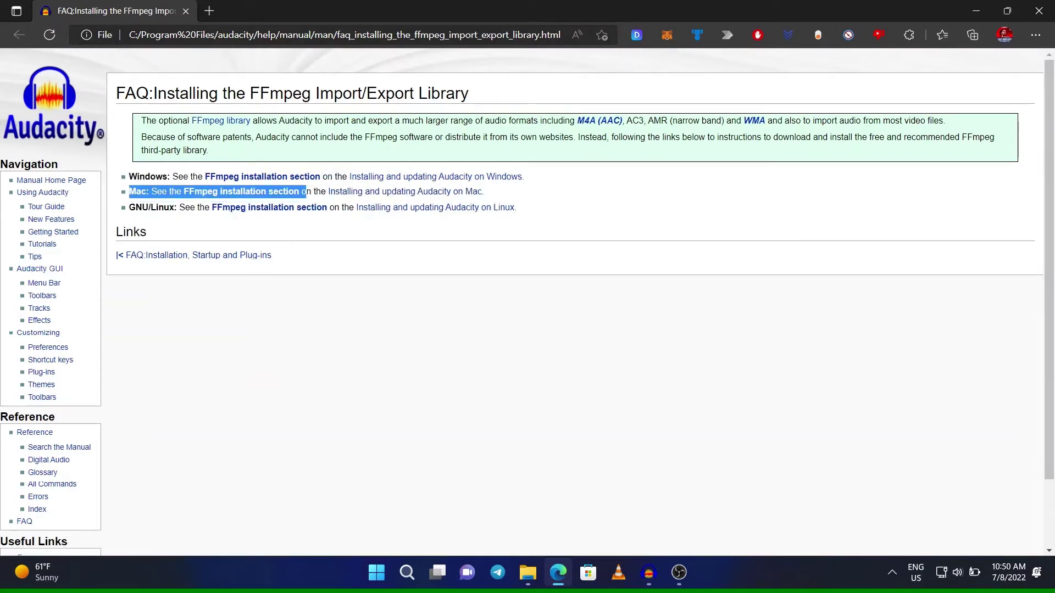
{"action": "left_click", "coordinate": [306, 192]}
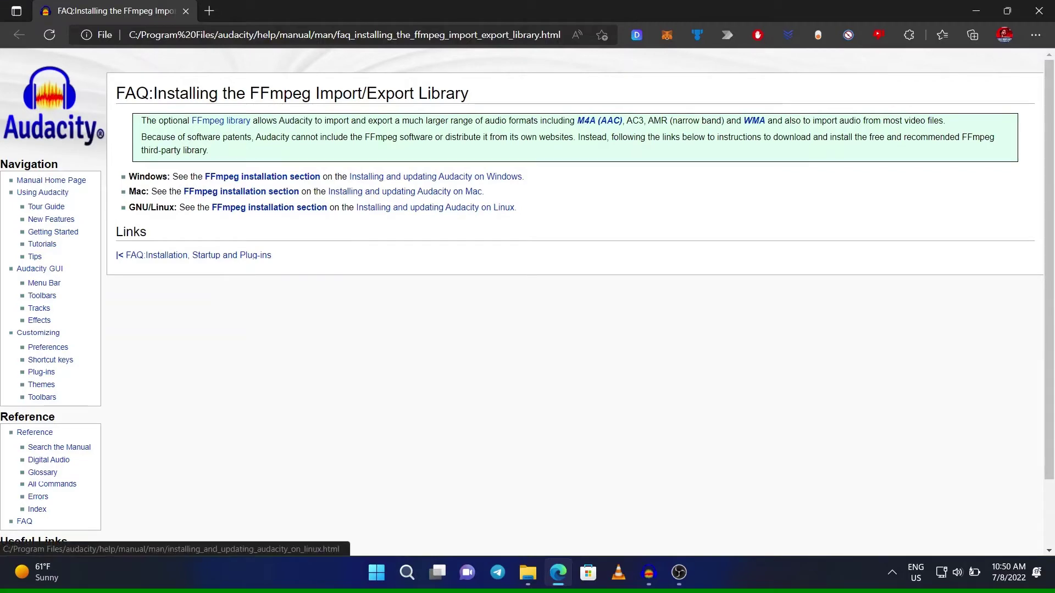
{"action": "left_click", "coordinate": [262, 176]}
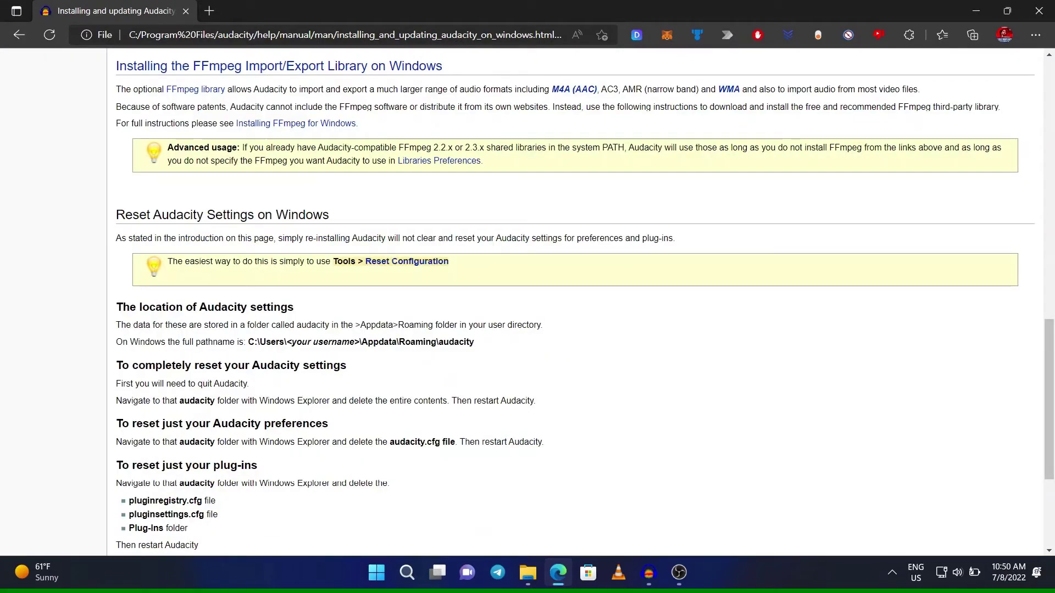
{"action": "scroll", "coordinate": [575, 302], "scroll_direction": "down", "scroll_amount": 3}
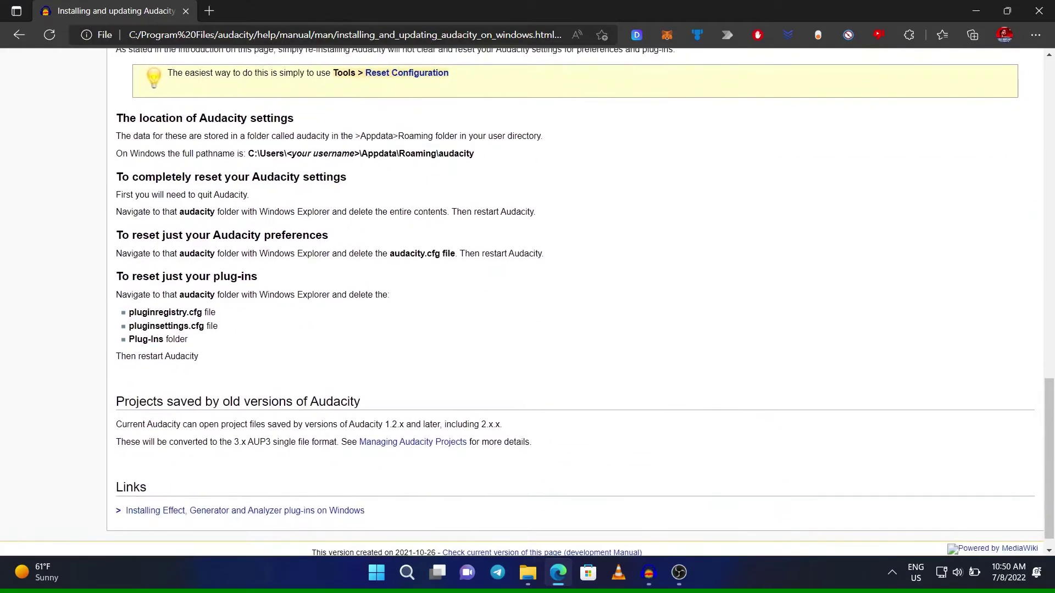
{"action": "scroll", "coordinate": [575, 302], "scroll_direction": "up", "scroll_amount": 4}
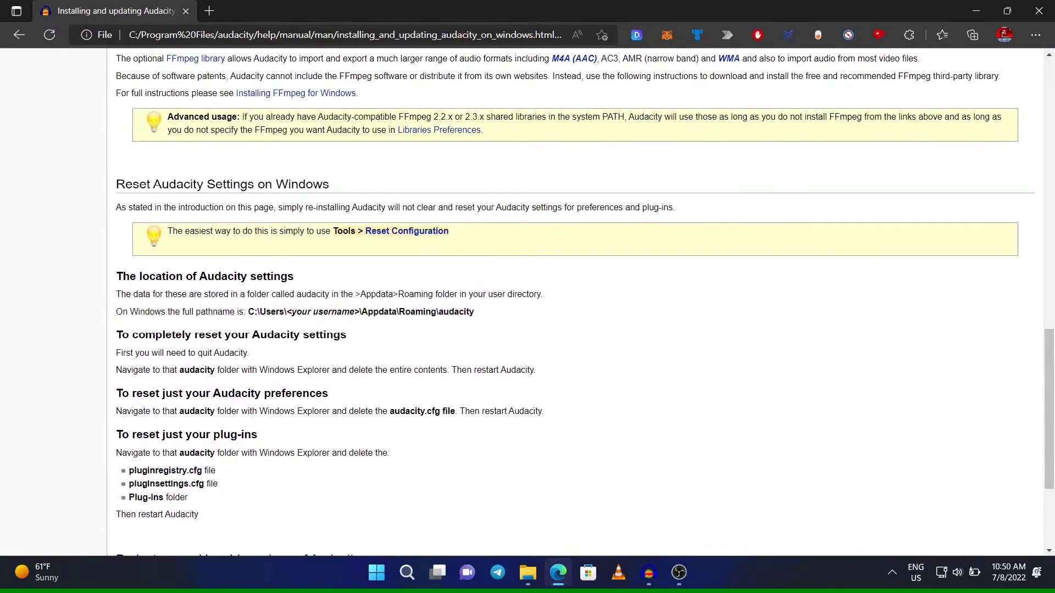
{"action": "scroll", "coordinate": [575, 302], "scroll_direction": "up", "scroll_amount": 8}
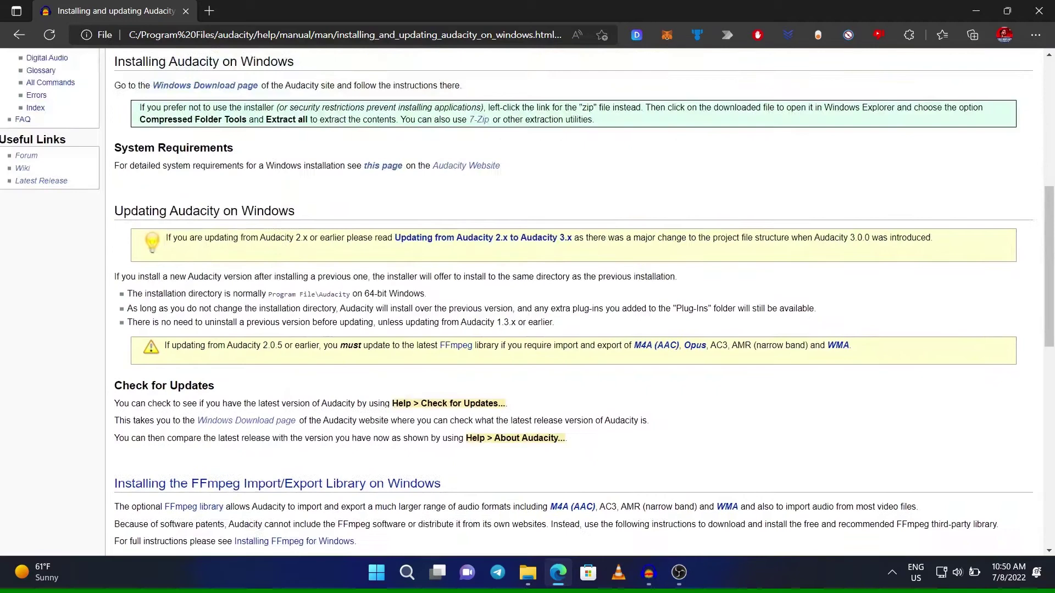
{"action": "scroll", "coordinate": [117, 186], "scroll_direction": "up", "scroll_amount": 3}
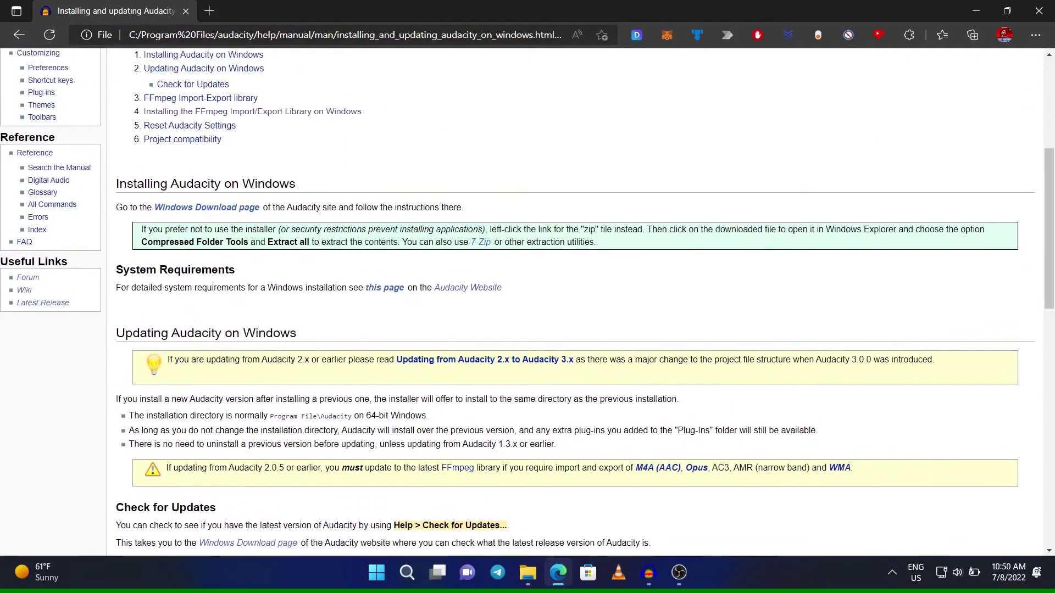
{"action": "scroll", "coordinate": [207, 319], "scroll_direction": "up", "scroll_amount": 1}
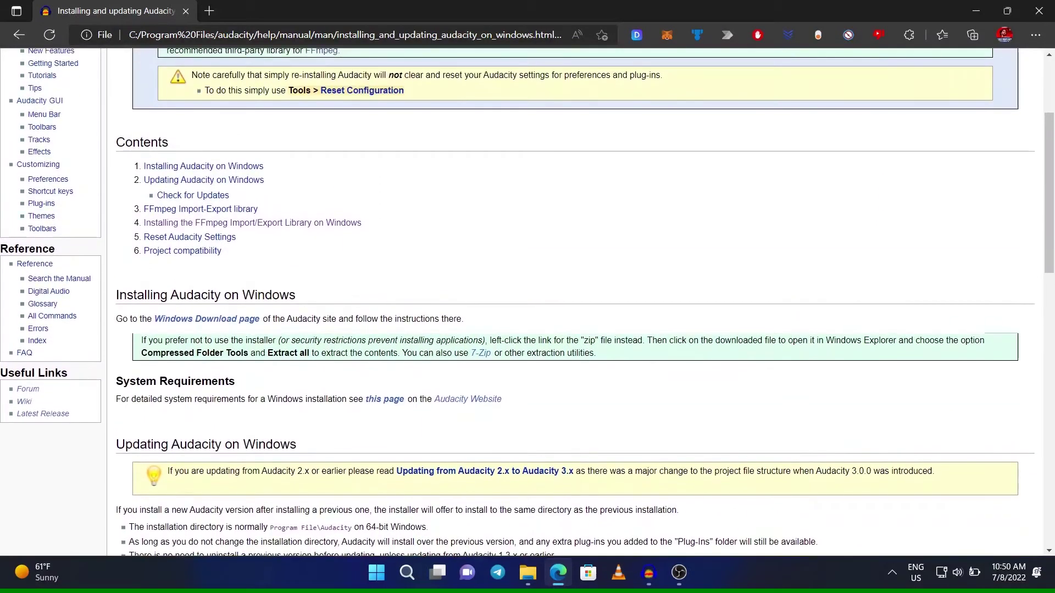
{"action": "scroll", "coordinate": [207, 319], "scroll_direction": "up", "scroll_amount": 2}
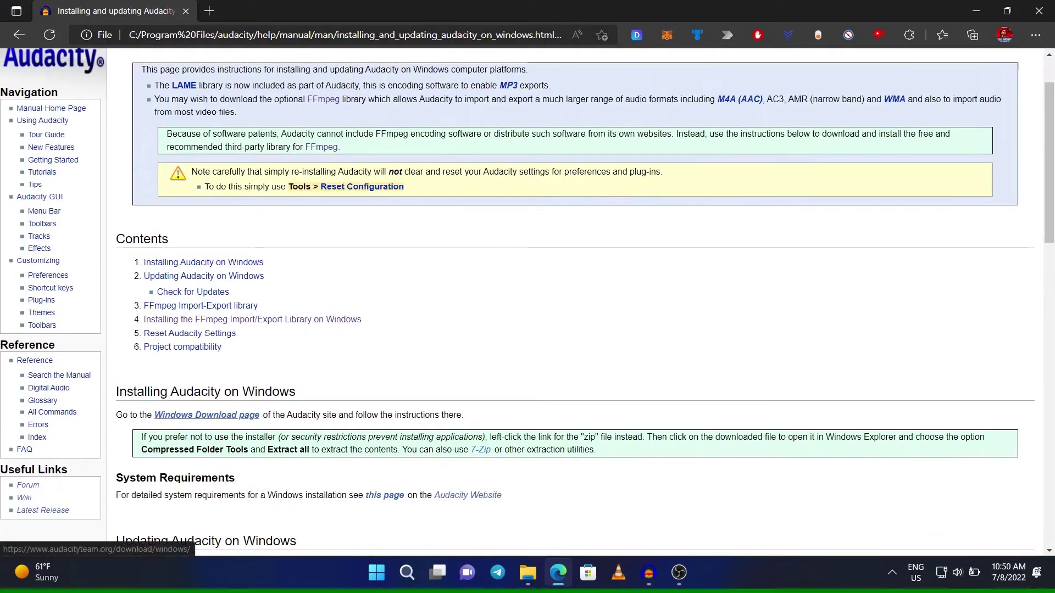
{"action": "left_click", "coordinate": [206, 415]}
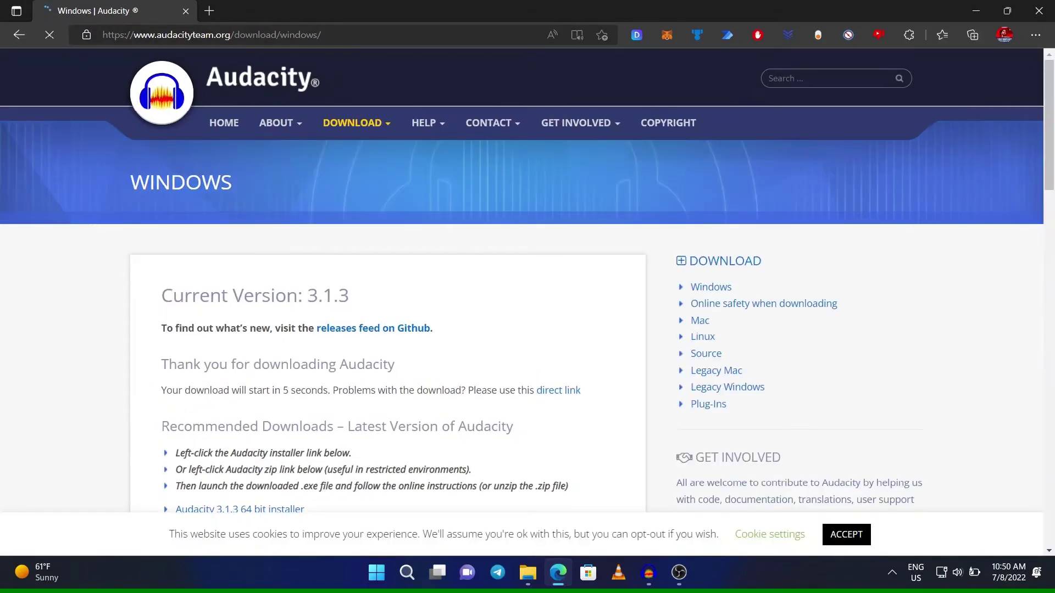
{"action": "scroll", "coordinate": [527, 281], "scroll_direction": "down", "scroll_amount": 4}
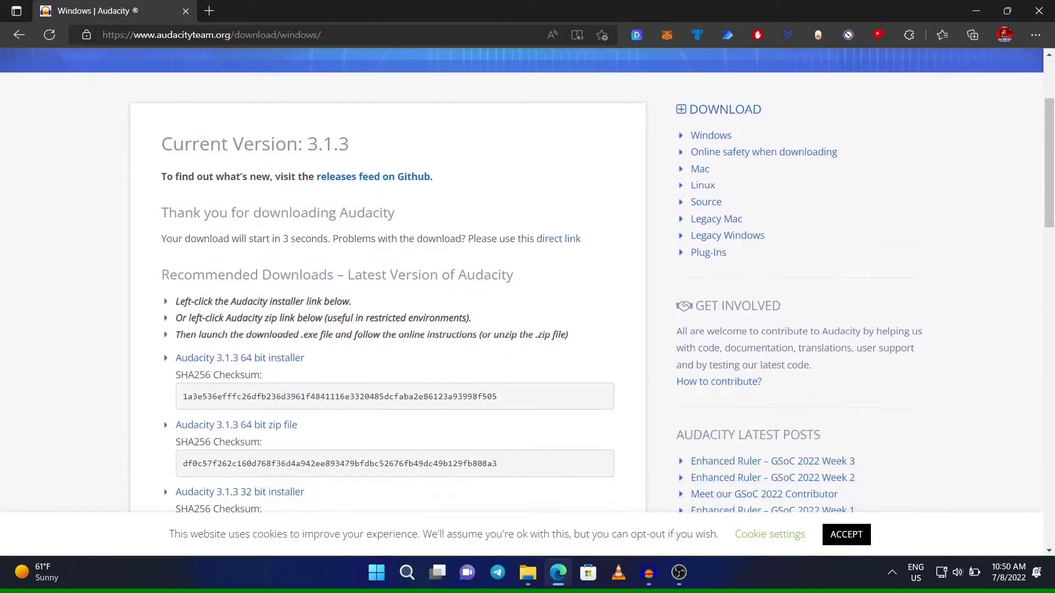
{"action": "scroll", "coordinate": [527, 280], "scroll_direction": "down", "scroll_amount": 1}
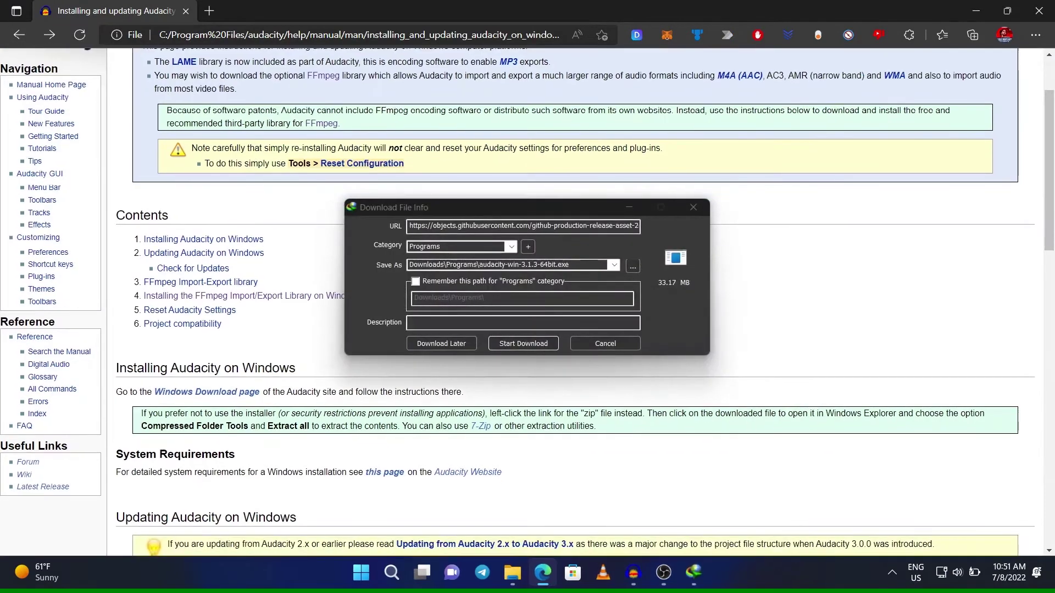
{"action": "left_click", "coordinate": [605, 343]}
- Examine the FAQ page linked from the FFmpeg library text for install instructions and return to the Windows installation page
{"action": "scroll", "coordinate": [605, 343], "scroll_direction": "down", "scroll_amount": 3}
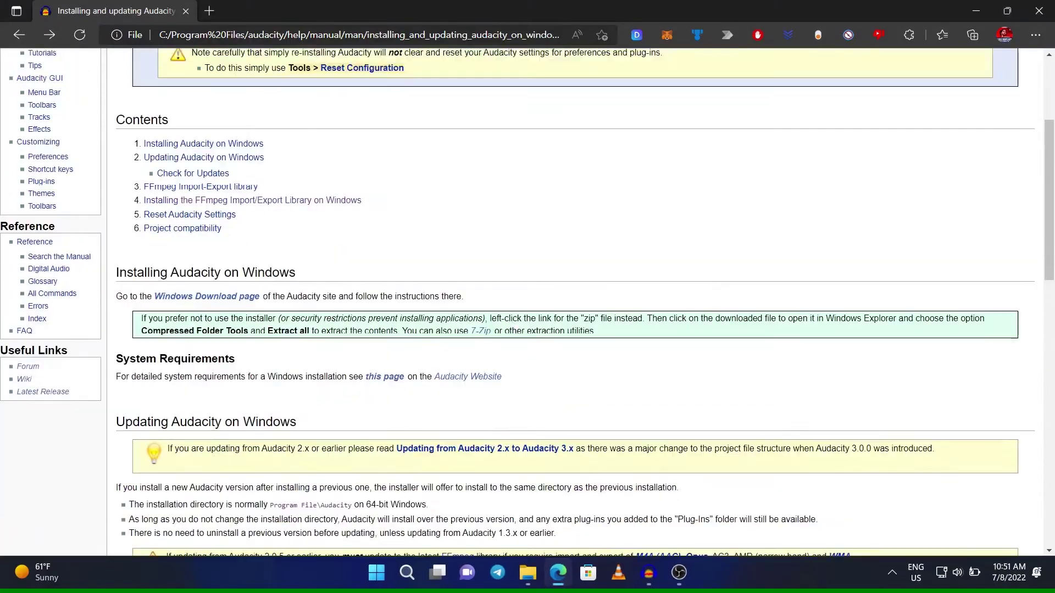
{"action": "scroll", "coordinate": [528, 302], "scroll_direction": "down", "scroll_amount": 6}
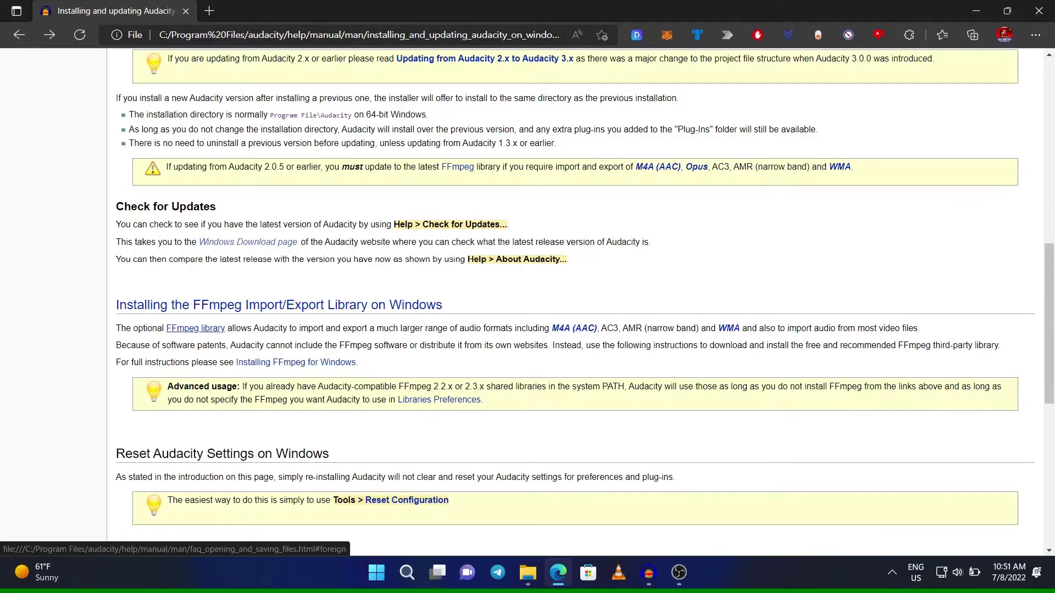
{"action": "left_click", "coordinate": [196, 328]}
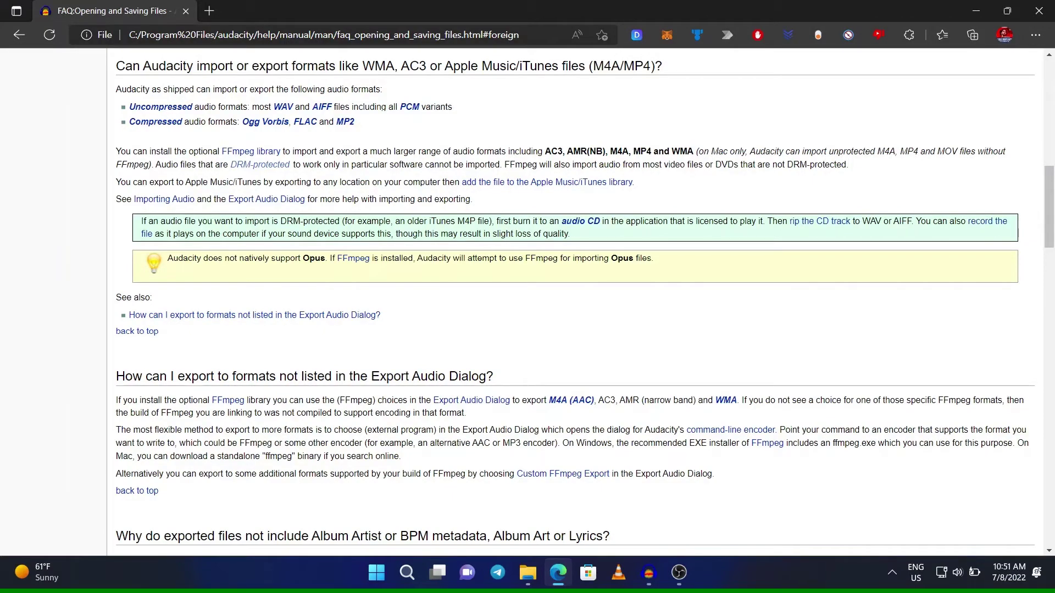
{"action": "scroll", "coordinate": [575, 301], "scroll_direction": "down", "scroll_amount": 2}
{"action": "scroll", "coordinate": [574, 301], "scroll_direction": "up", "scroll_amount": 6}
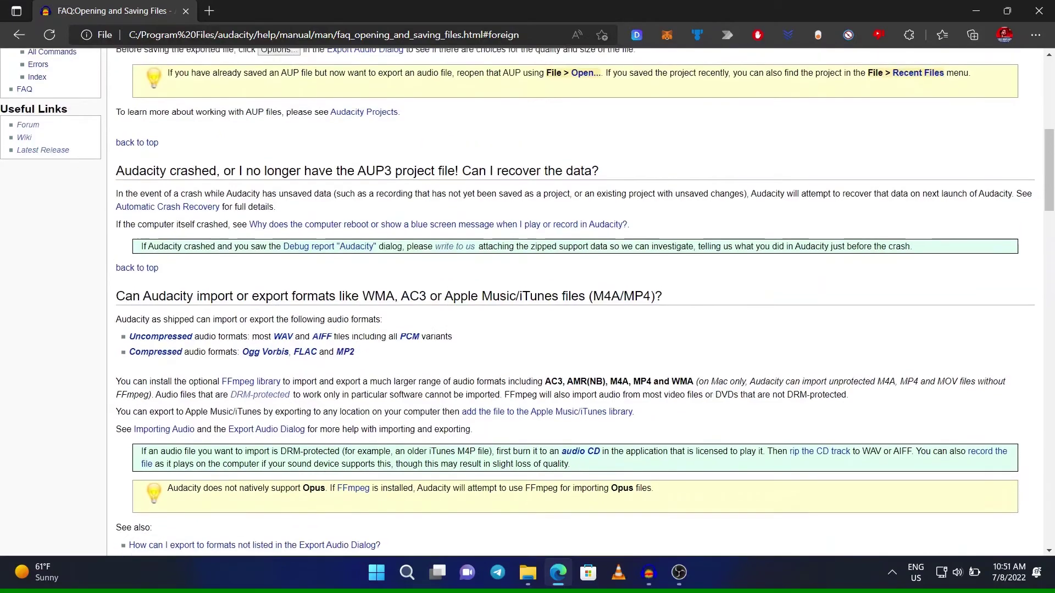
{"action": "scroll", "coordinate": [571, 302], "scroll_direction": "up", "scroll_amount": 5}
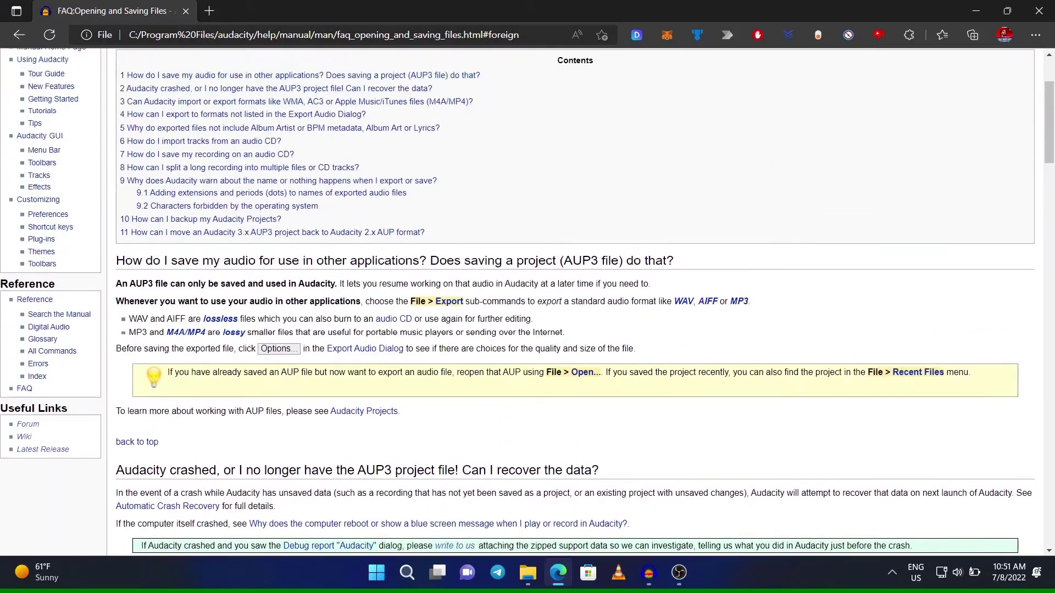
{"action": "scroll", "coordinate": [572, 302], "scroll_direction": "up", "scroll_amount": 2}
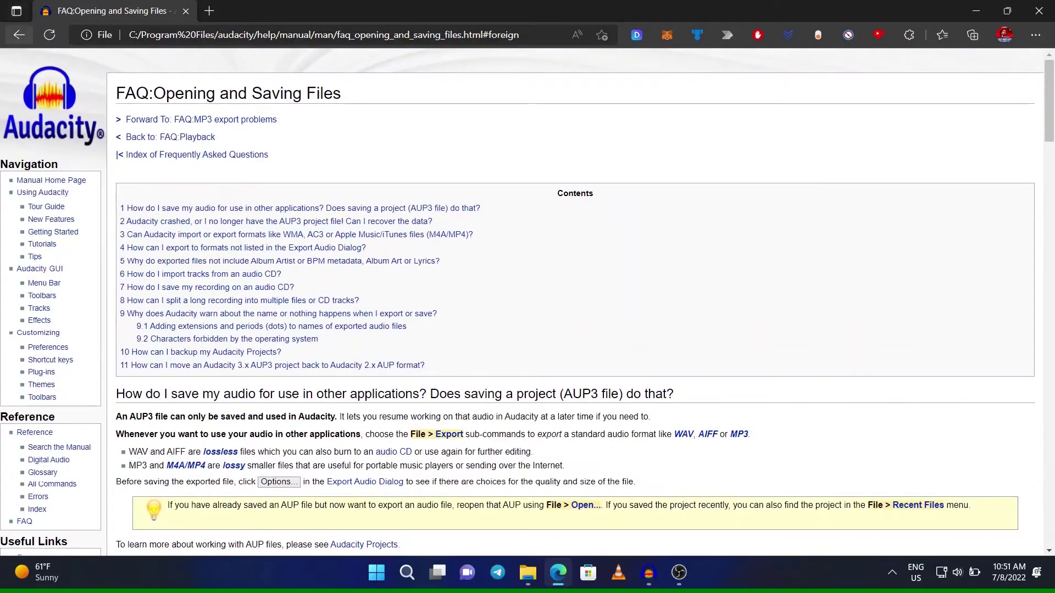
{"action": "left_click", "coordinate": [19, 35]}
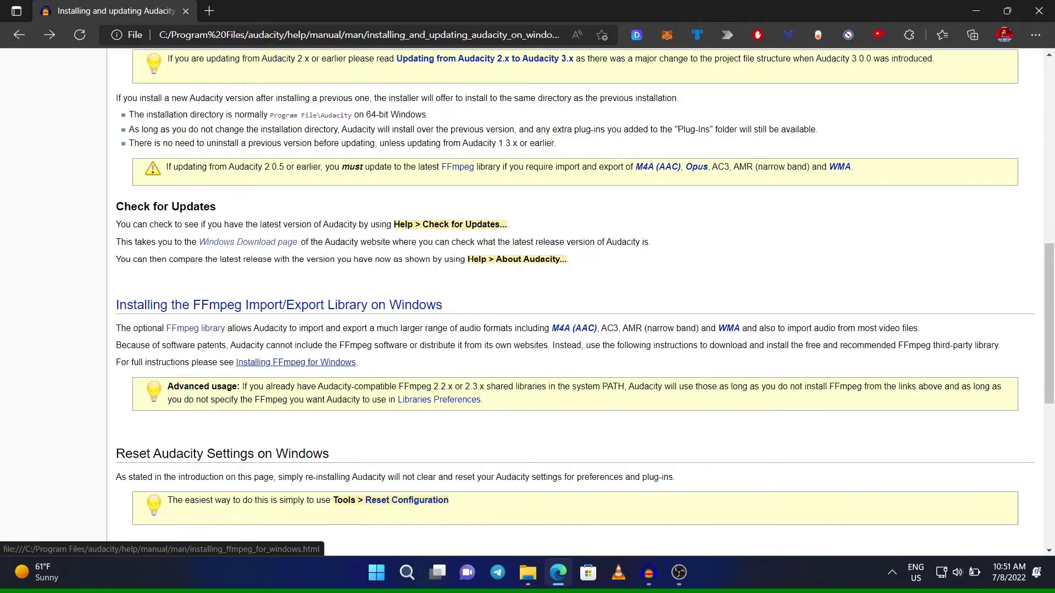
- Download the FFmpeg v2.2.2 INSTALLER (.EXE) from the FFmpeg download page linked in the Installing FFmpeg for Windows instructions
{"action": "left_click", "coordinate": [295, 362]}
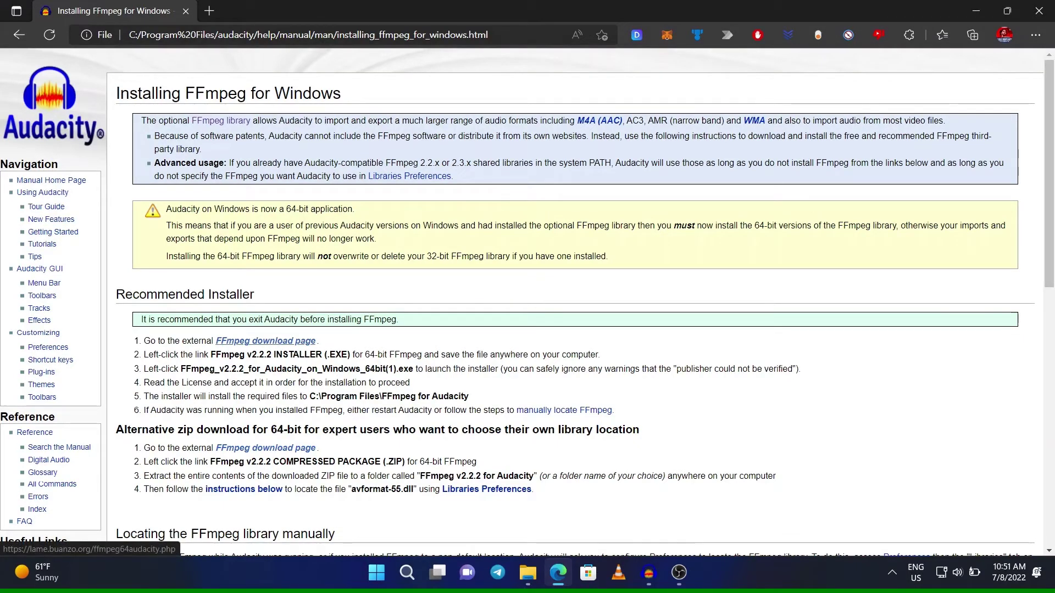
{"action": "left_click", "coordinate": [266, 341]}
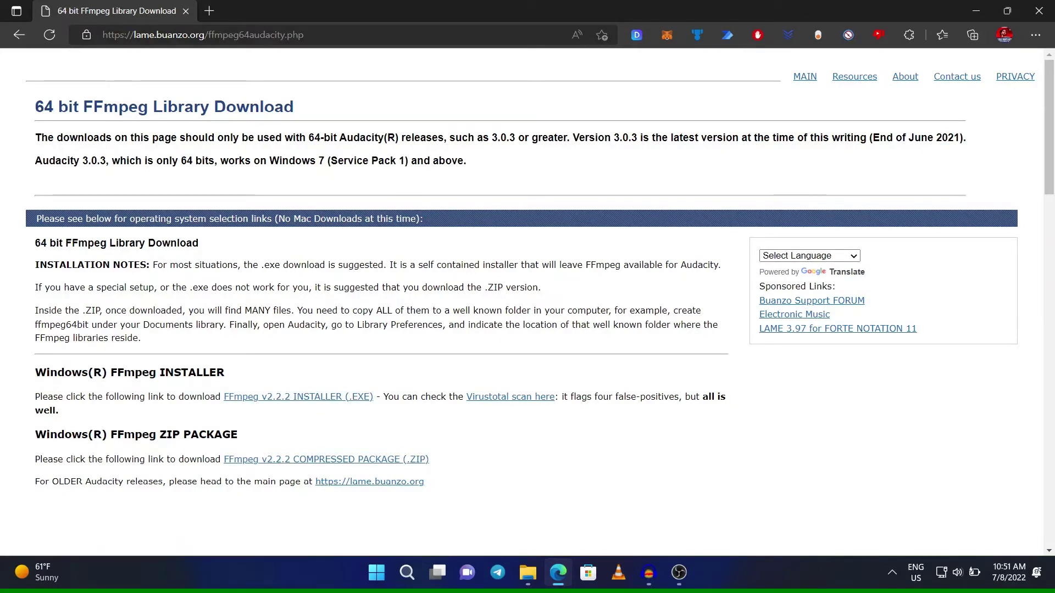
{"action": "left_click", "coordinate": [299, 397]}
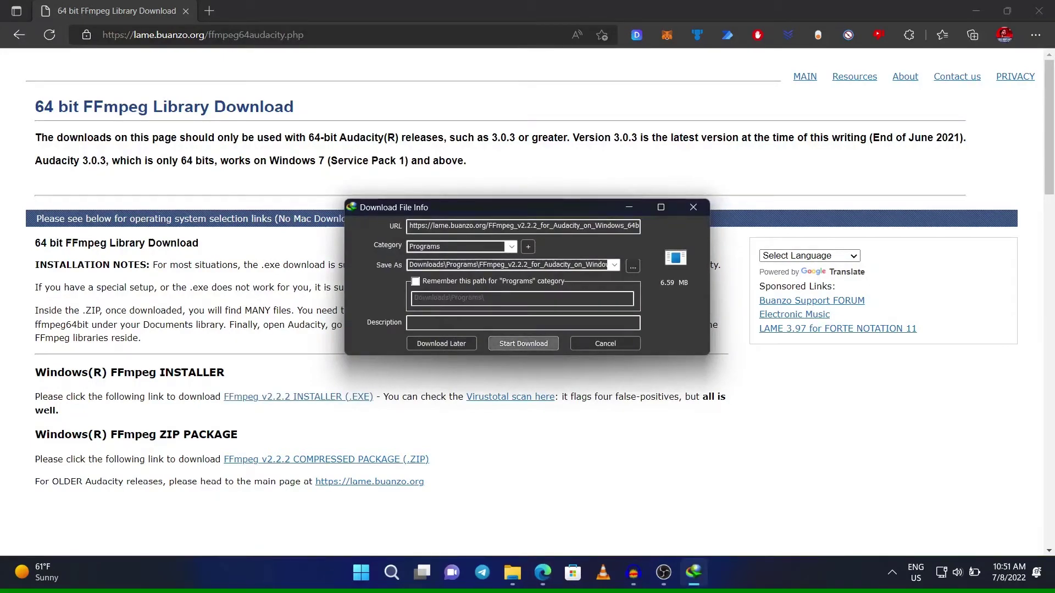
{"action": "left_click", "coordinate": [524, 344]}
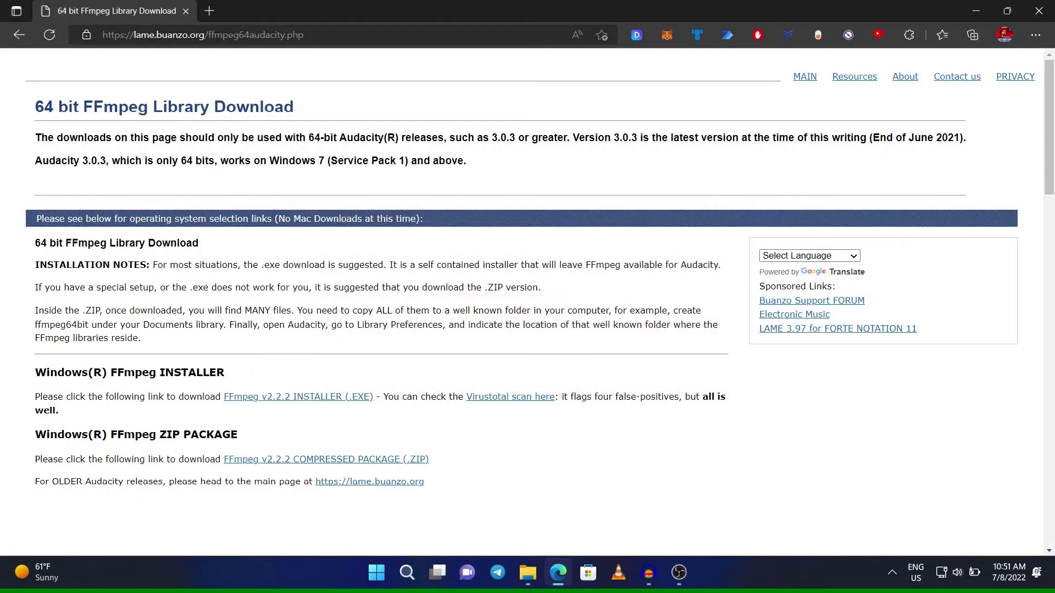
- Launch the downloaded FFmpeg_v2.2.2_for_Audacity_on_Windows_64bit.exe from Internet Download Manager and close the download manager
{"action": "left_click", "coordinate": [892, 573]}
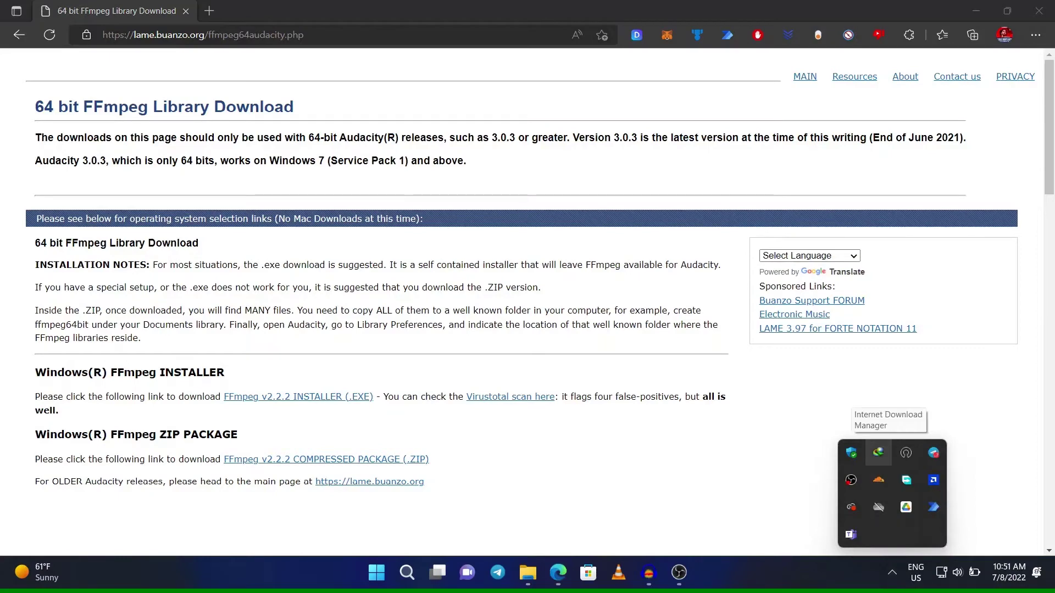
{"action": "double_click", "coordinate": [879, 452]}
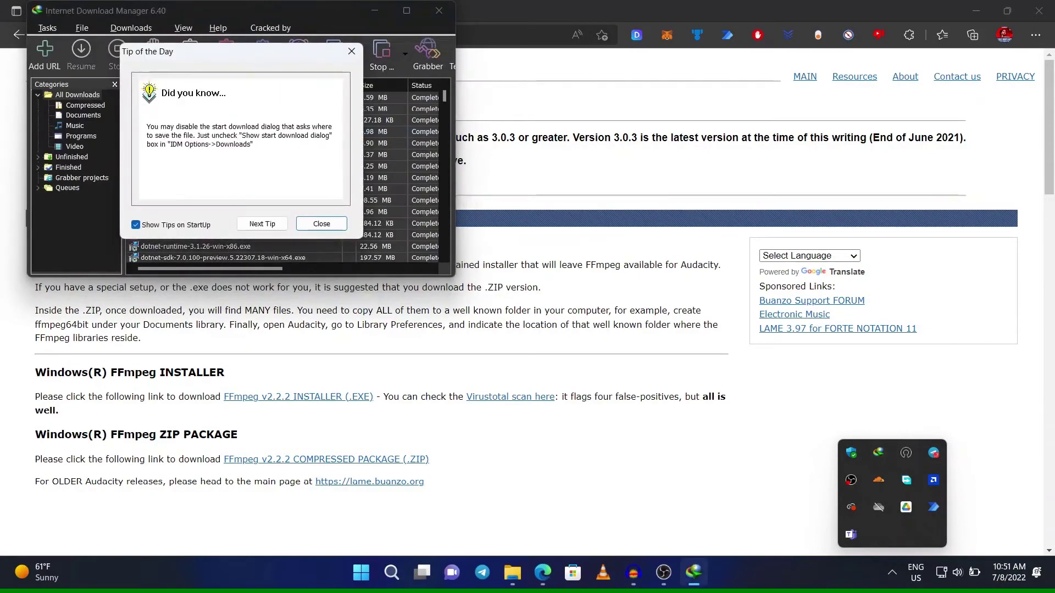
{"action": "left_click", "coordinate": [351, 51]}
{"action": "double_click", "coordinate": [189, 98]}
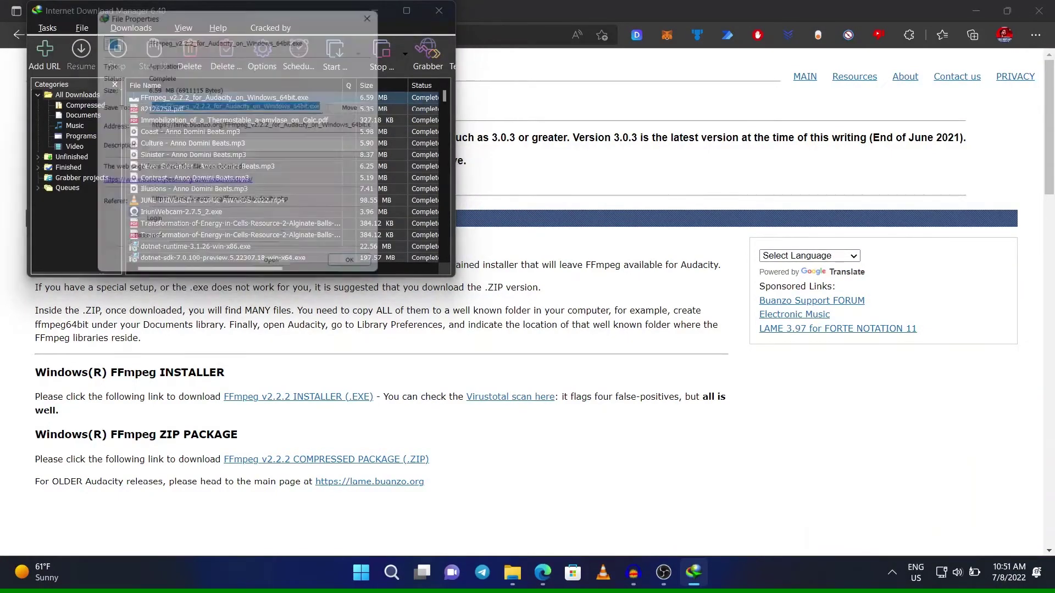
{"action": "left_click", "coordinate": [277, 272]}
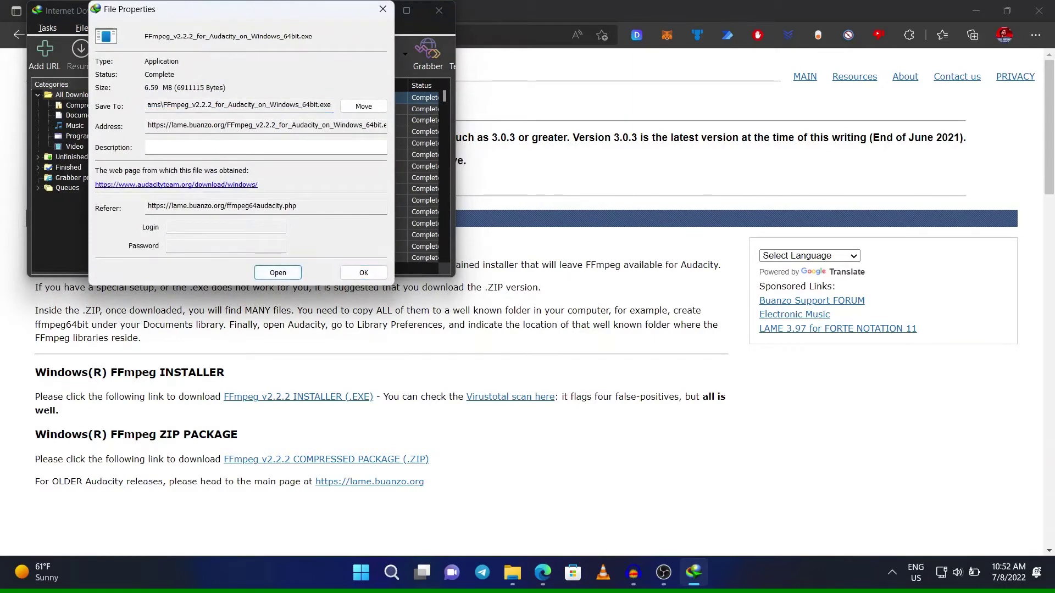
{"action": "left_click", "coordinate": [383, 10]}
{"action": "left_click", "coordinate": [439, 11]}
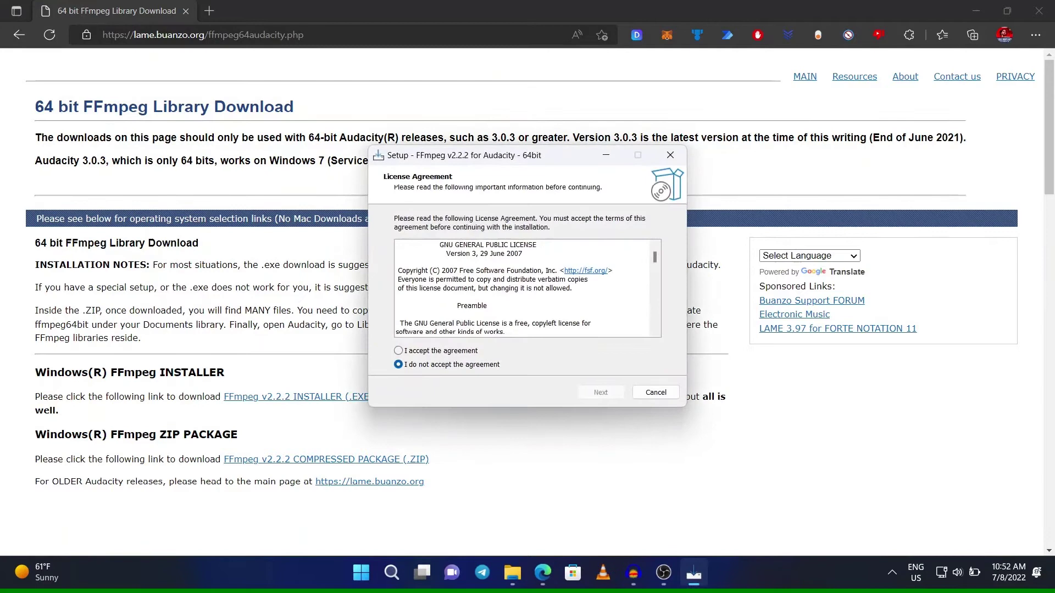
- Accept the license agreement, install FFmpeg v2.2.2 for Audacity in C:\Program Files\FFmpeg For Audacity, finish the setup and minimize the browser
{"action": "left_click", "coordinate": [398, 351]}
{"action": "left_click", "coordinate": [600, 392]}
{"action": "left_click", "coordinate": [600, 392]}
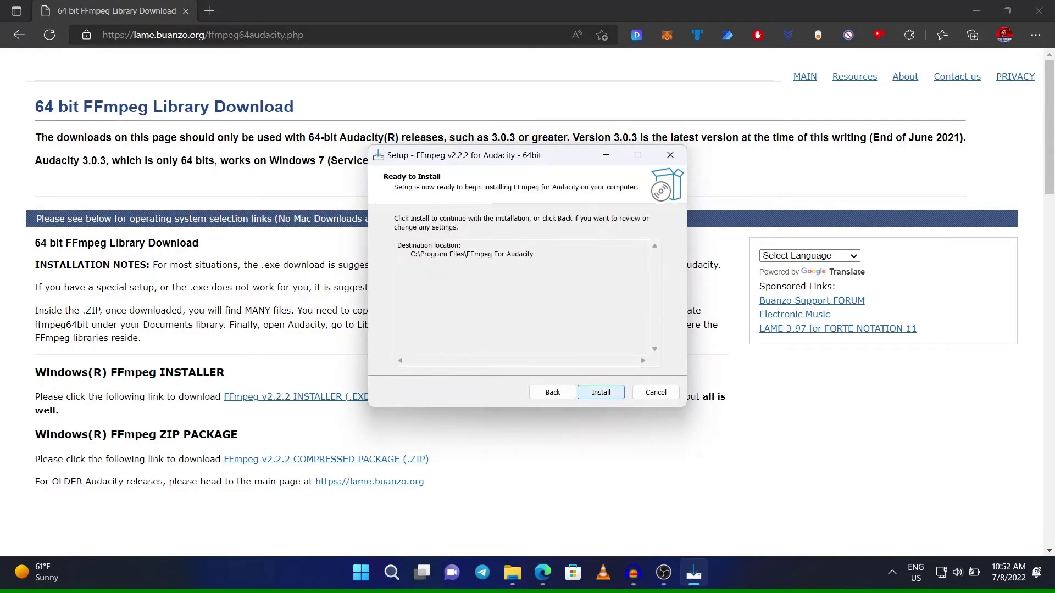
{"action": "left_click", "coordinate": [601, 392]}
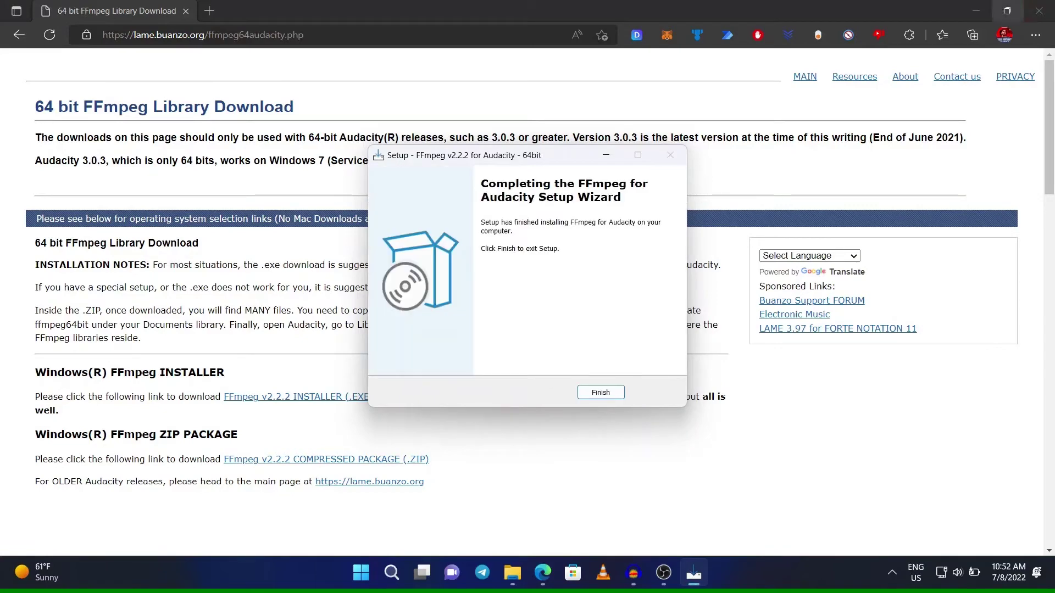
{"action": "left_click", "coordinate": [976, 11]}
{"action": "left_click", "coordinate": [601, 391]}
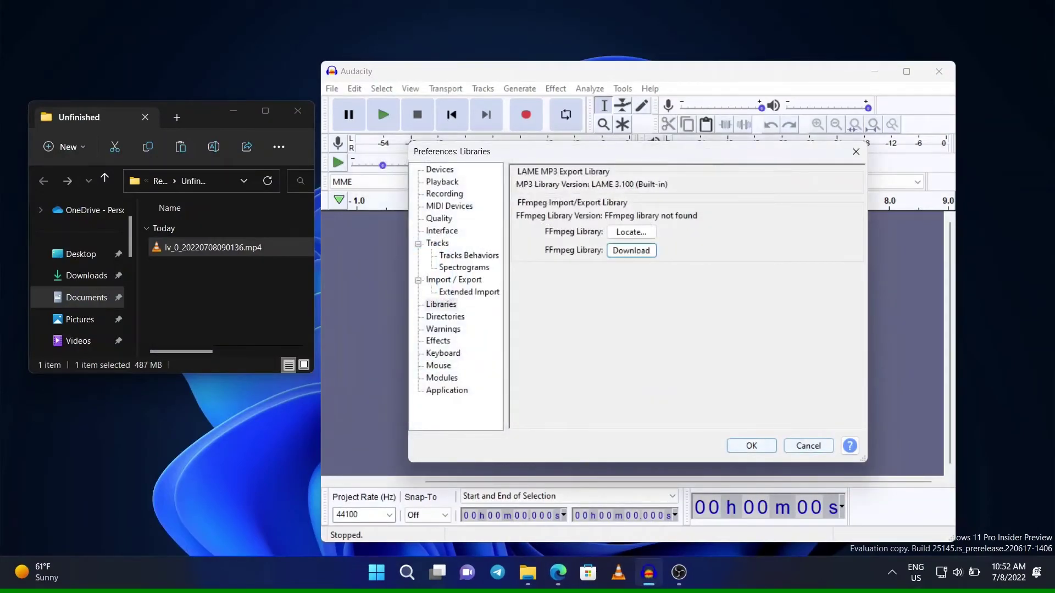
- Close and reopen Audacity's Libraries preferences to check the FFmpeg library version
{"action": "key", "text": "Return"}
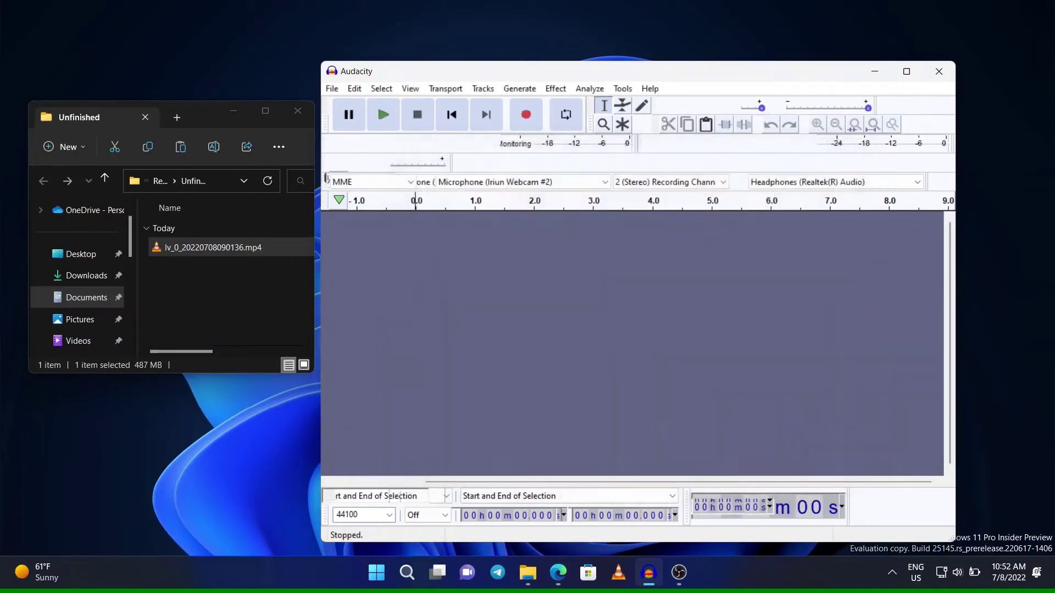
{"action": "key", "text": "alt+f"}
{"action": "mouse_move", "coordinate": [354, 89]}
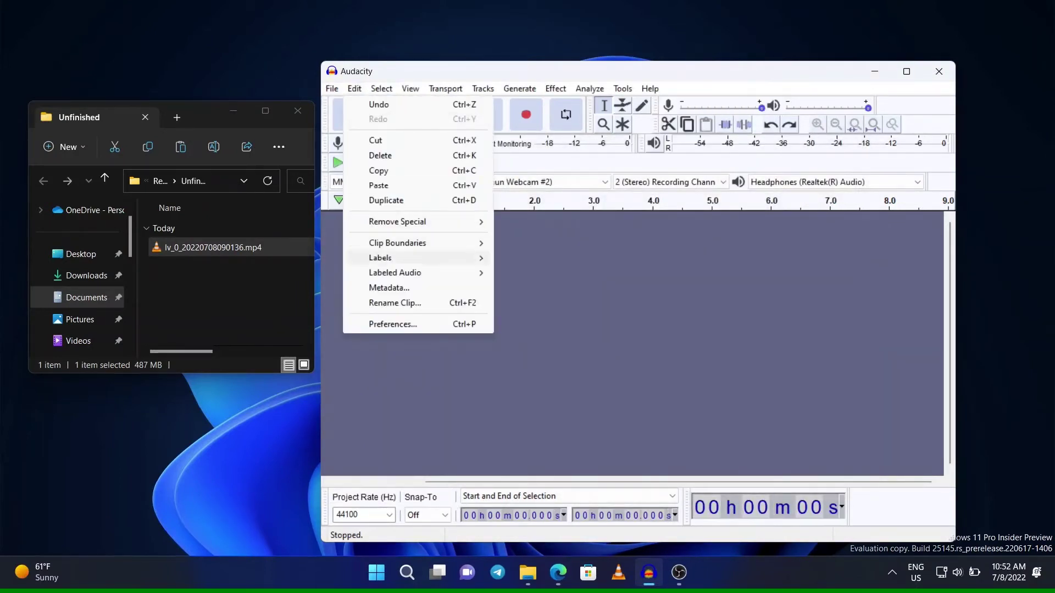
{"action": "key", "text": "Return"}
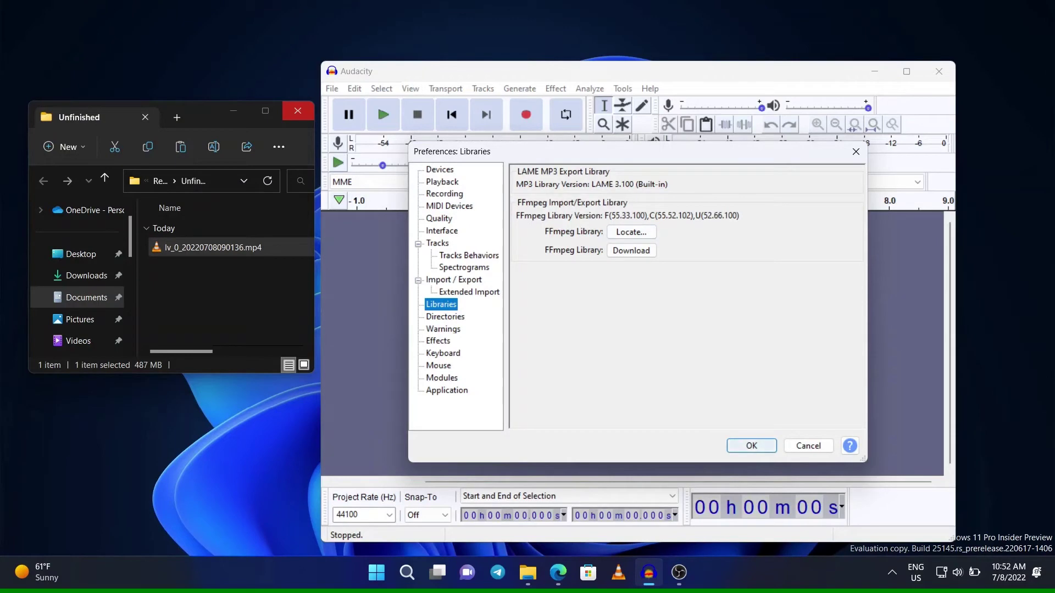
{"action": "left_click", "coordinate": [751, 446]}
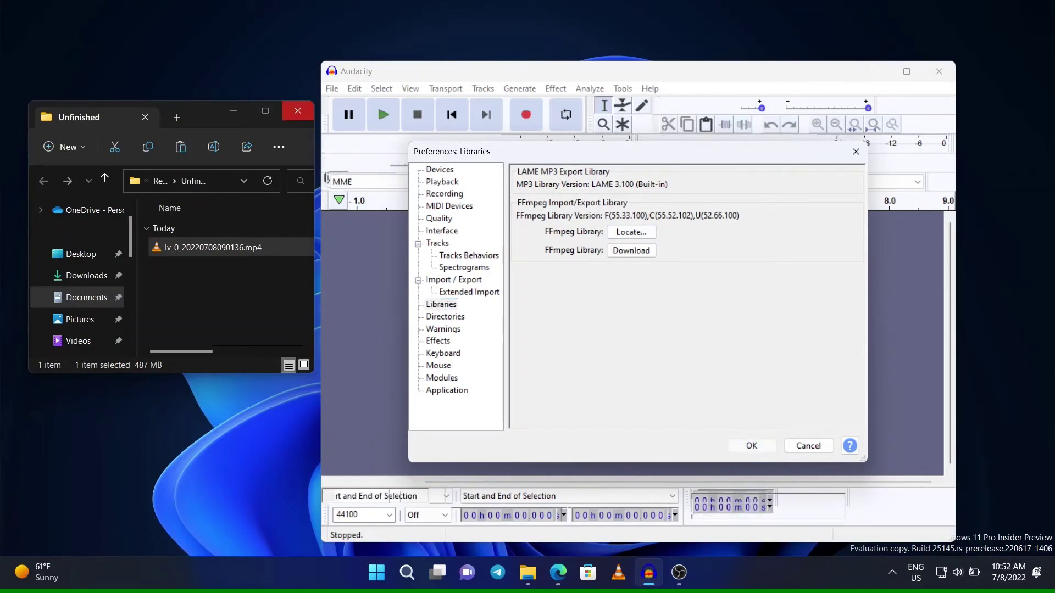
- Exit Audacity and relaunch it so the new FFmpeg library is loaded
{"action": "key", "text": "alt+f"}
{"action": "key", "text": "Up"}
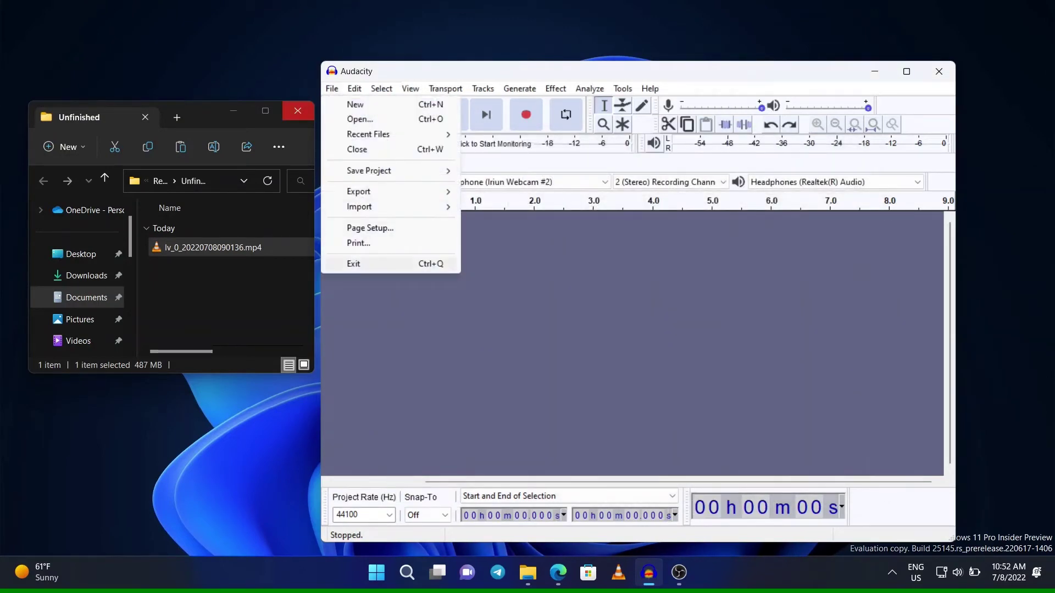
{"action": "key", "text": "Return"}
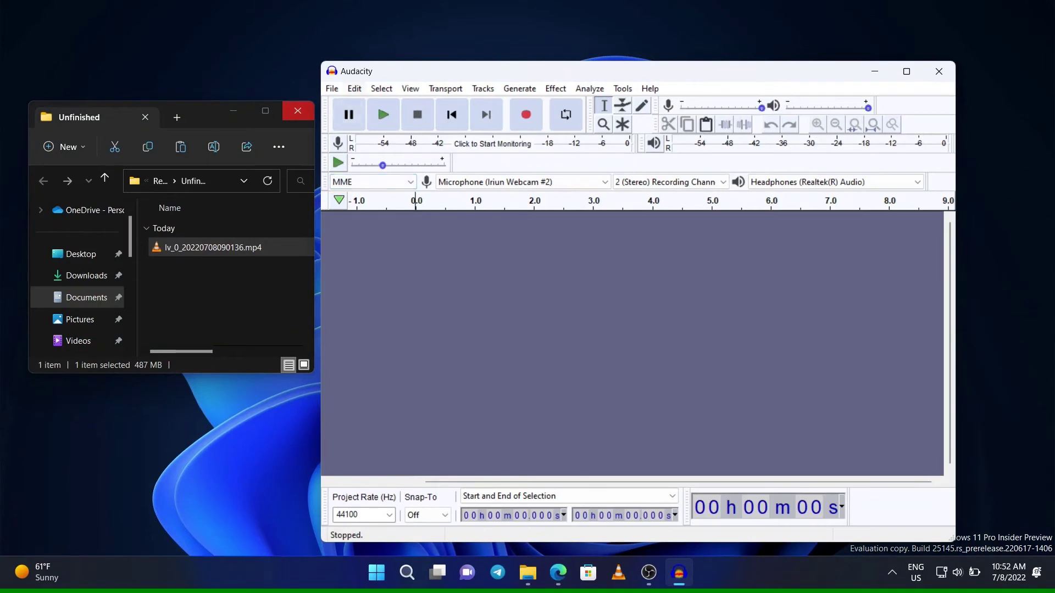
- Check FFmpeg library detection with Locate in the Libraries preferences, decline locating the library manually and accept the preferences
{"action": "left_click", "coordinate": [354, 88]}
{"action": "key", "text": "Up"}
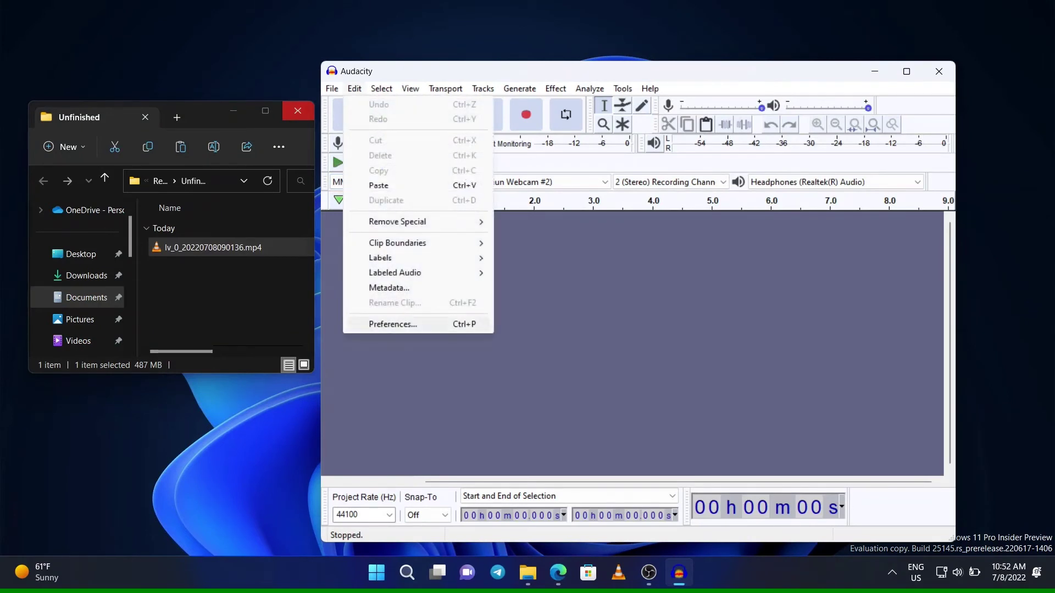
{"action": "left_click", "coordinate": [393, 324]}
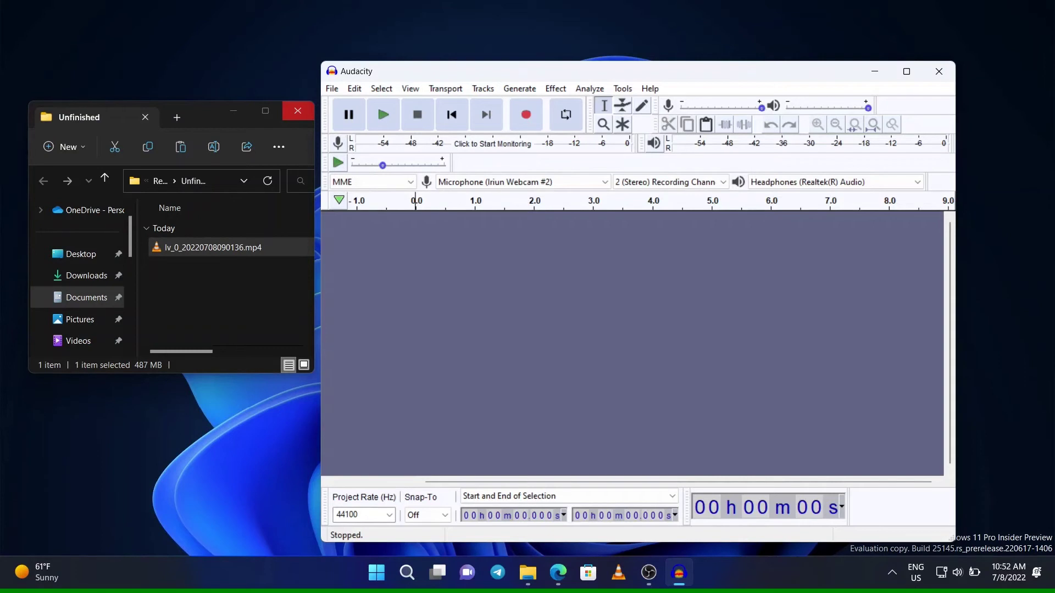
{"action": "key", "text": "ctrl+p"}
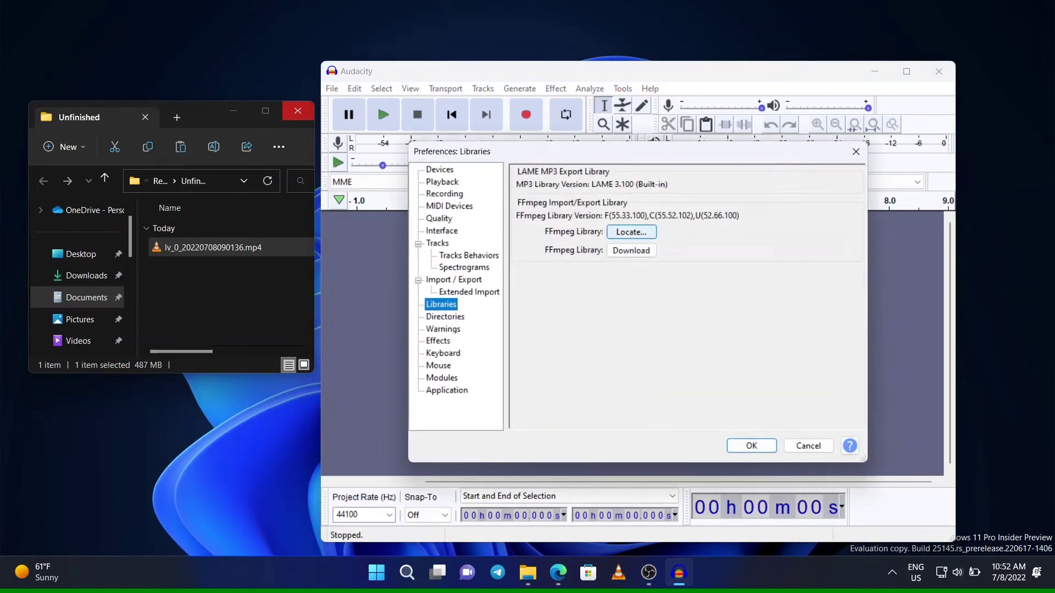
{"action": "left_click", "coordinate": [631, 232]}
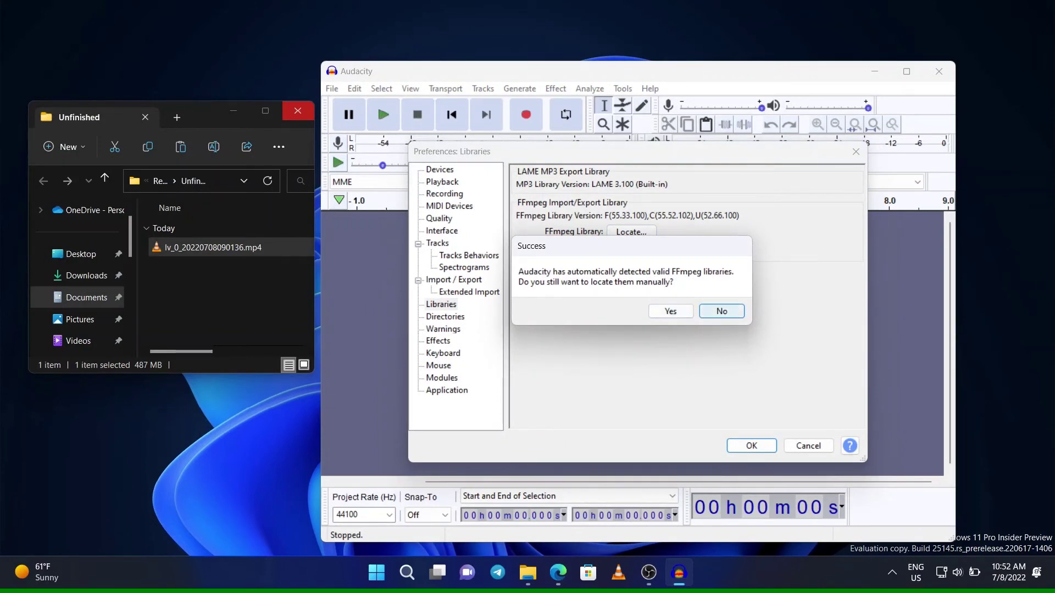
{"action": "left_click", "coordinate": [722, 311]}
{"action": "left_click", "coordinate": [751, 445]}
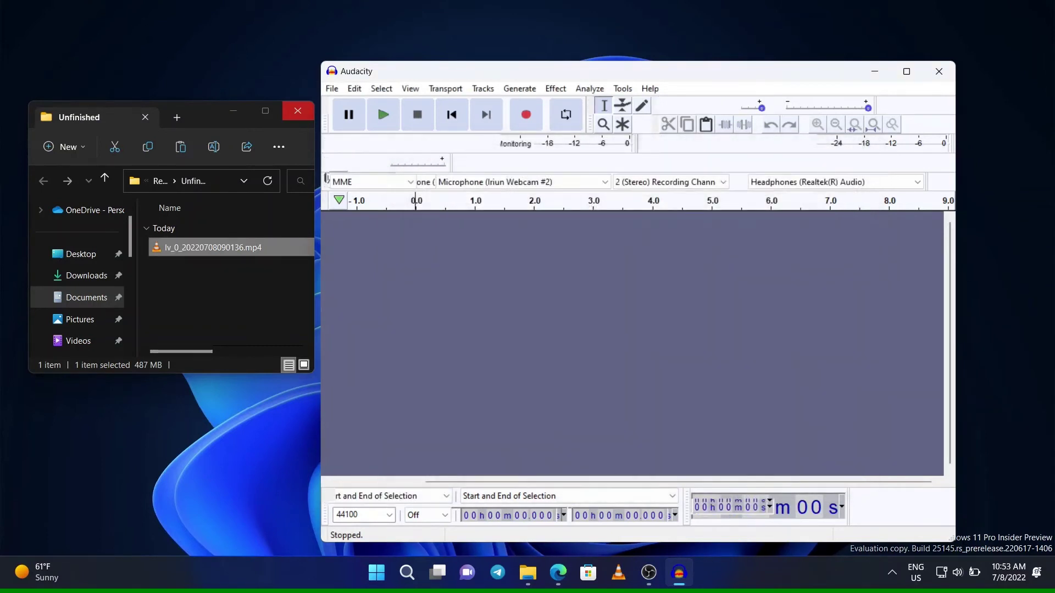
- Import lv_0_20220708090136.mp4 from the Unfinished folder into Audacity and place the cursor at about 22 min 20 s in its track
{"action": "left_click_drag", "start_coordinate": [213, 247], "coordinate": [462, 269]}
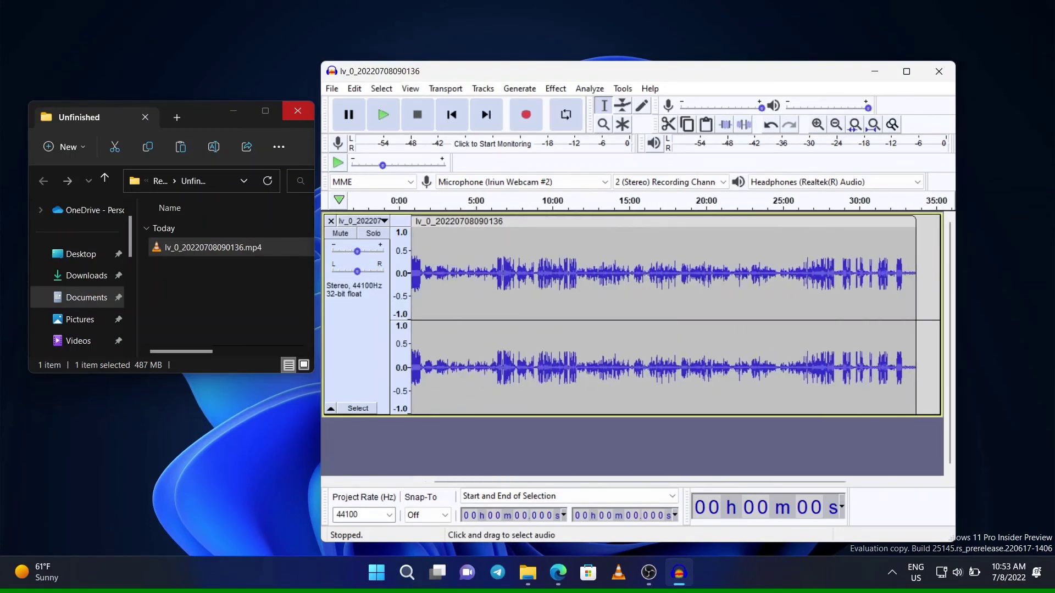
{"action": "left_click_drag", "start_coordinate": [455, 308], "coordinate": [648, 308]}
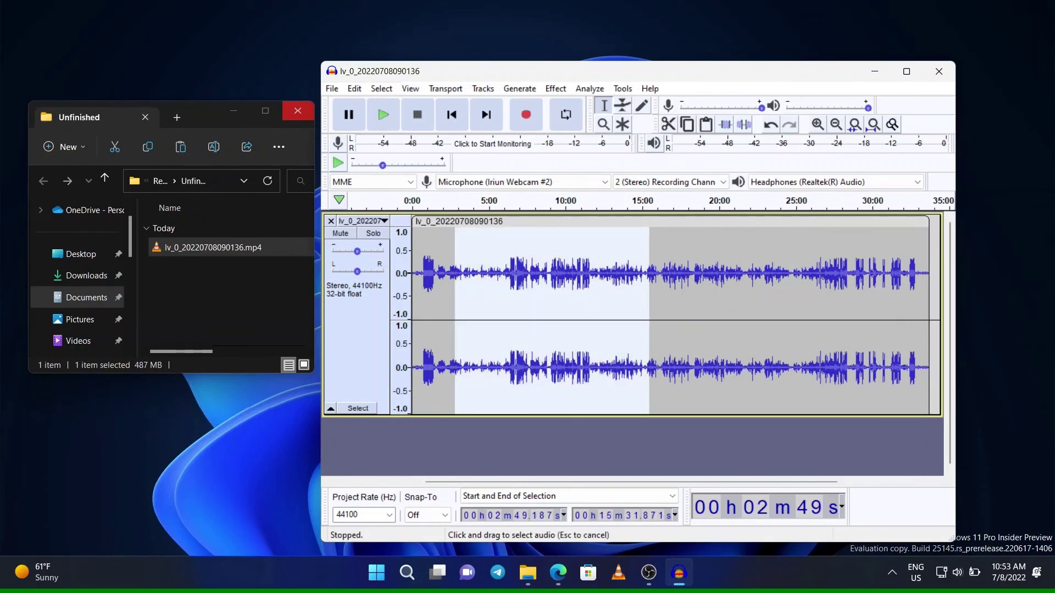
{"action": "left_click", "coordinate": [755, 307]}
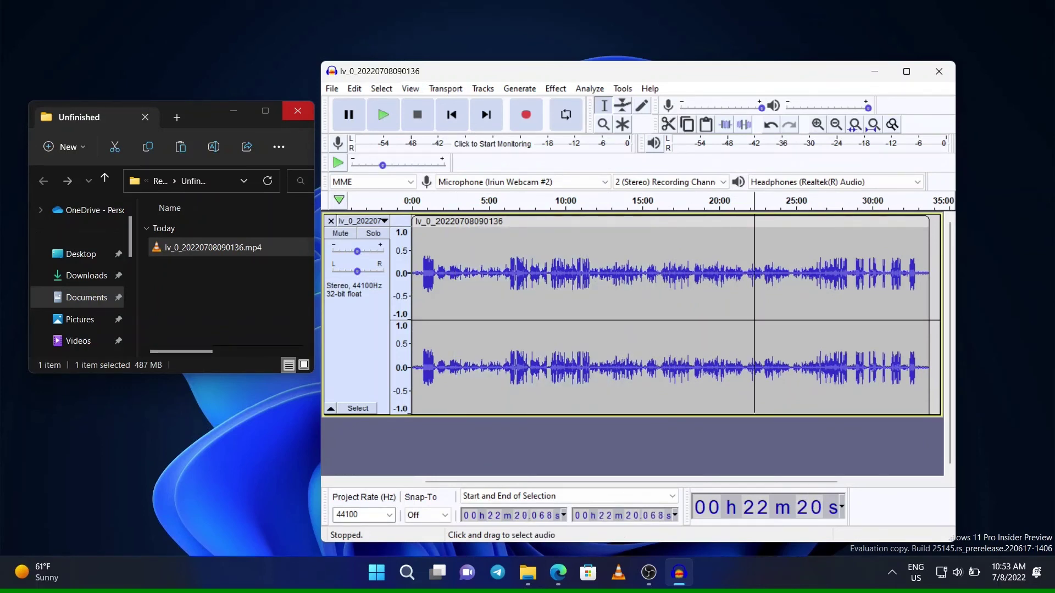
{"action": "left_click", "coordinate": [649, 572]}
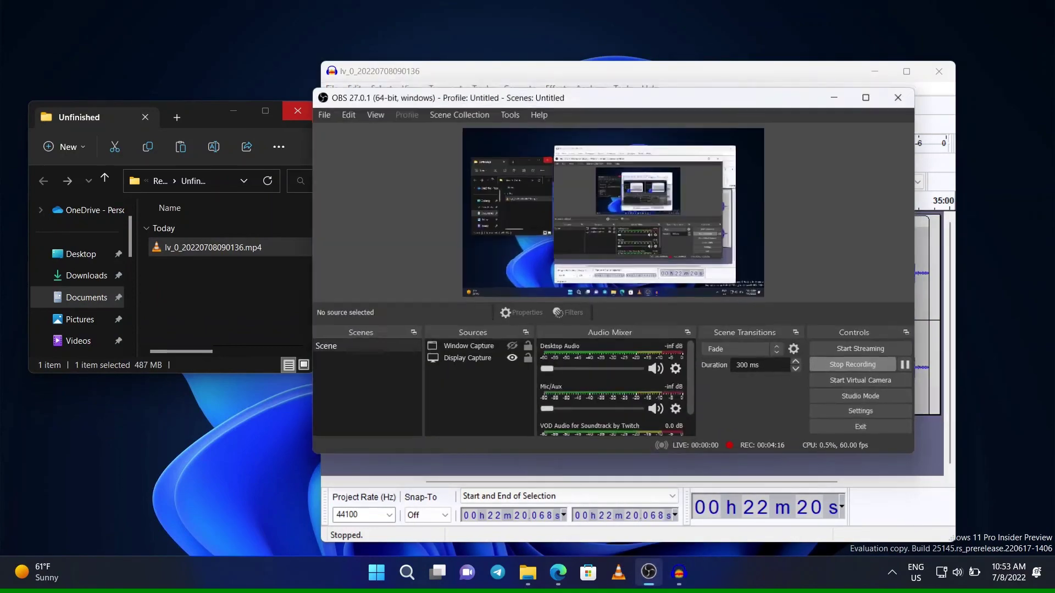